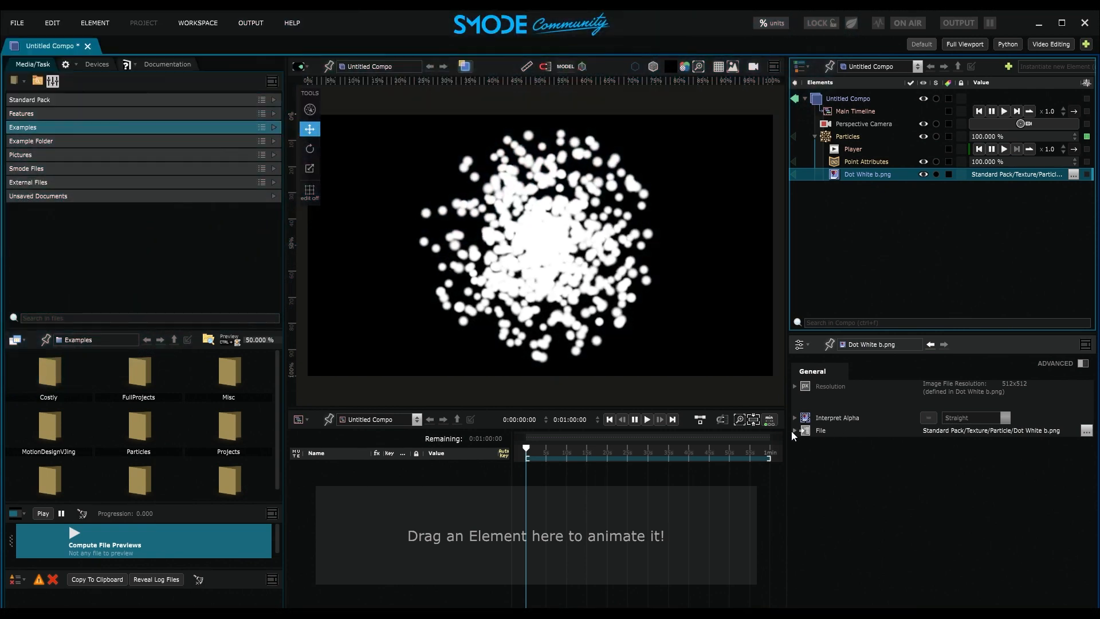
Set the particle texture file to Disc.png.
click(795, 431)
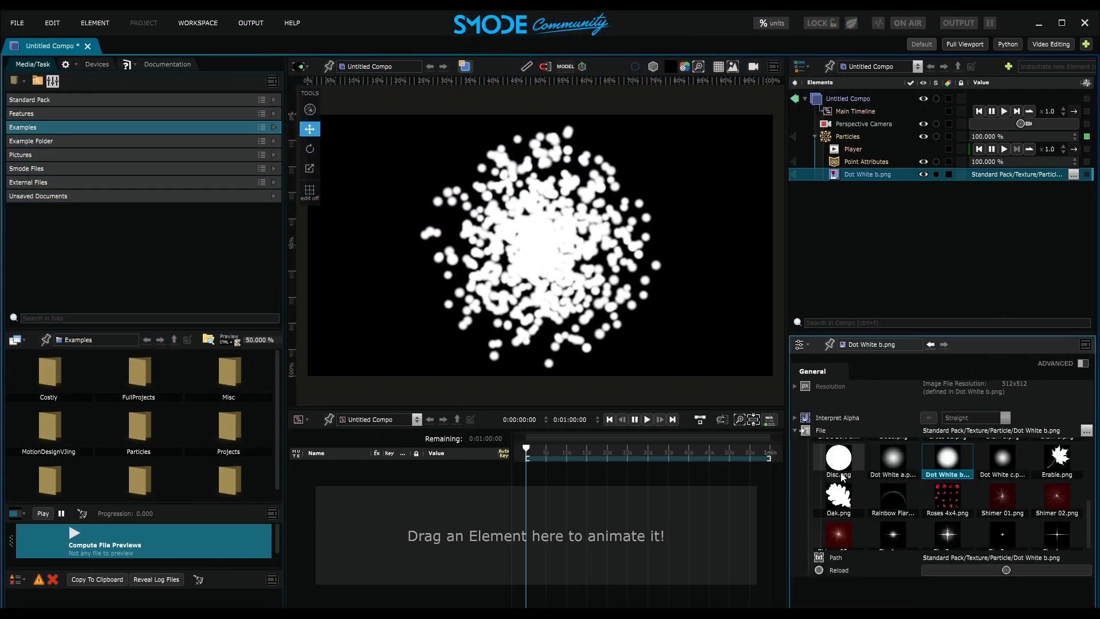
click(841, 467)
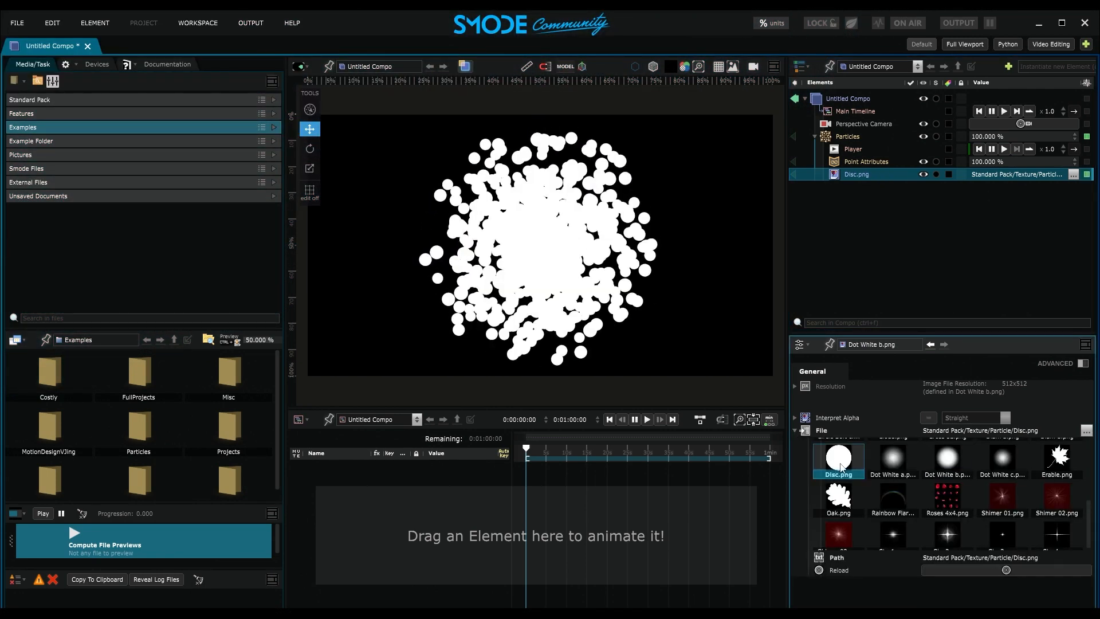
Set the Particles generator's position type to Sphere with a radius of 0.5 m.
click(847, 137)
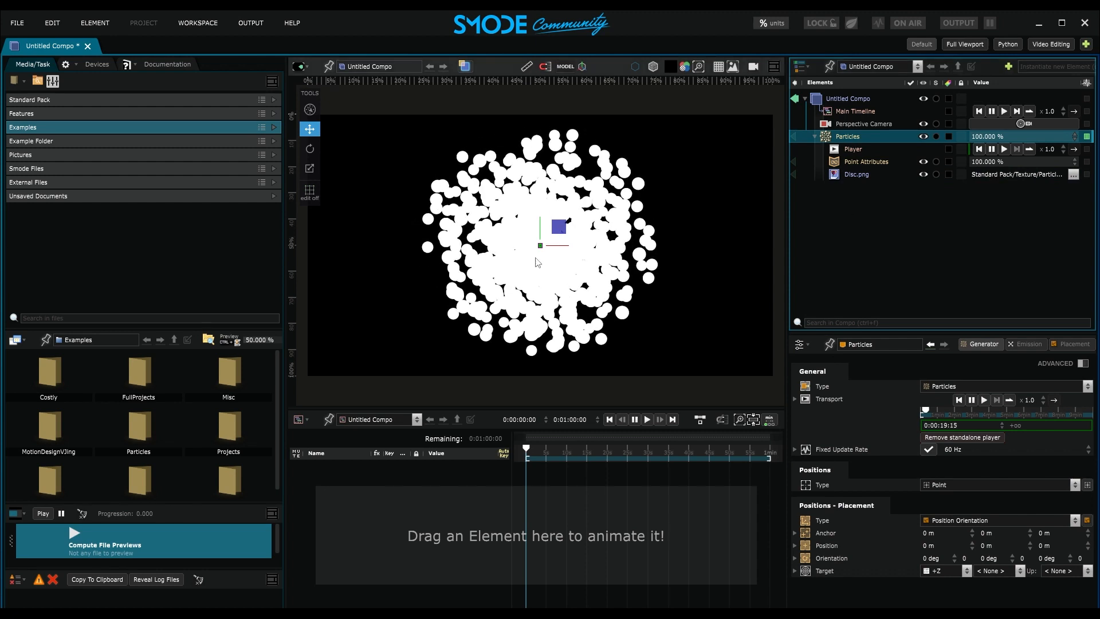
click(940, 486)
click(942, 562)
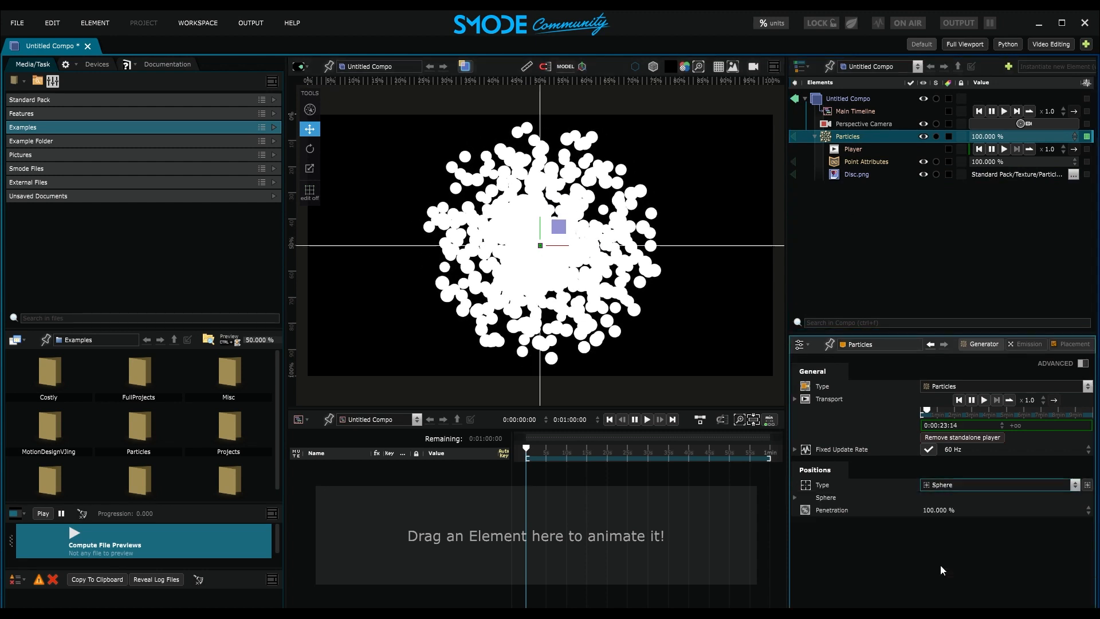
click(794, 497)
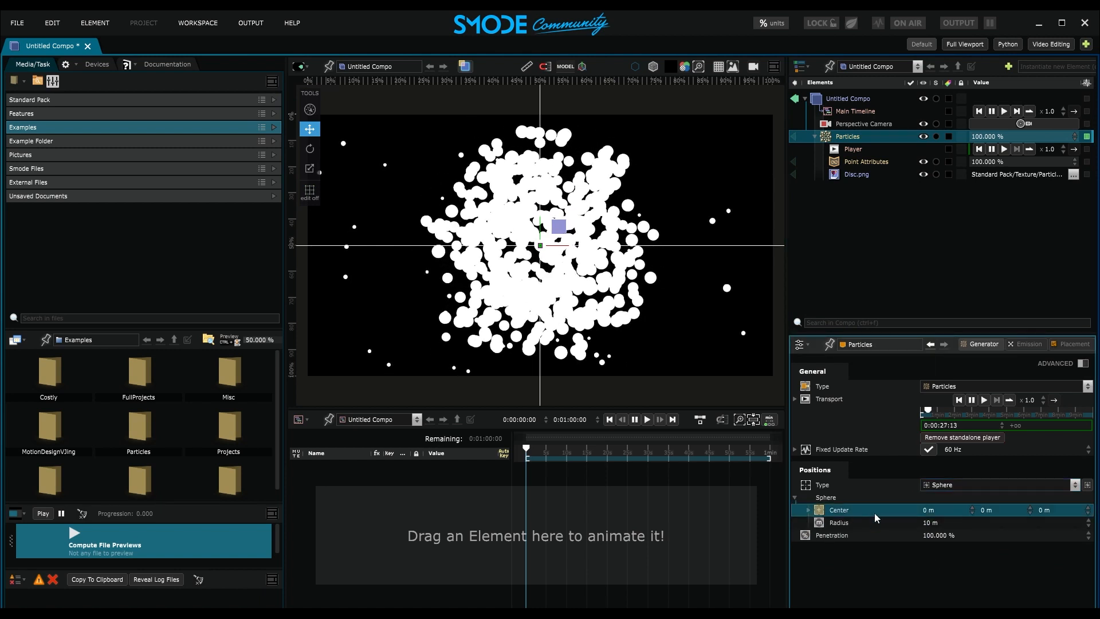
click(837, 524)
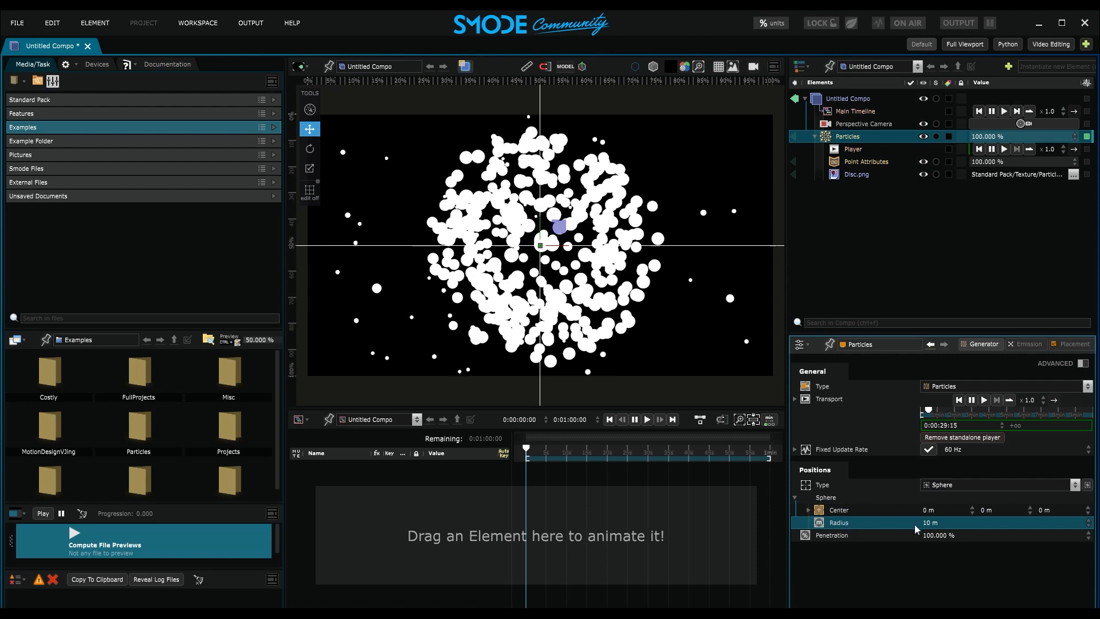
double_click(948, 523)
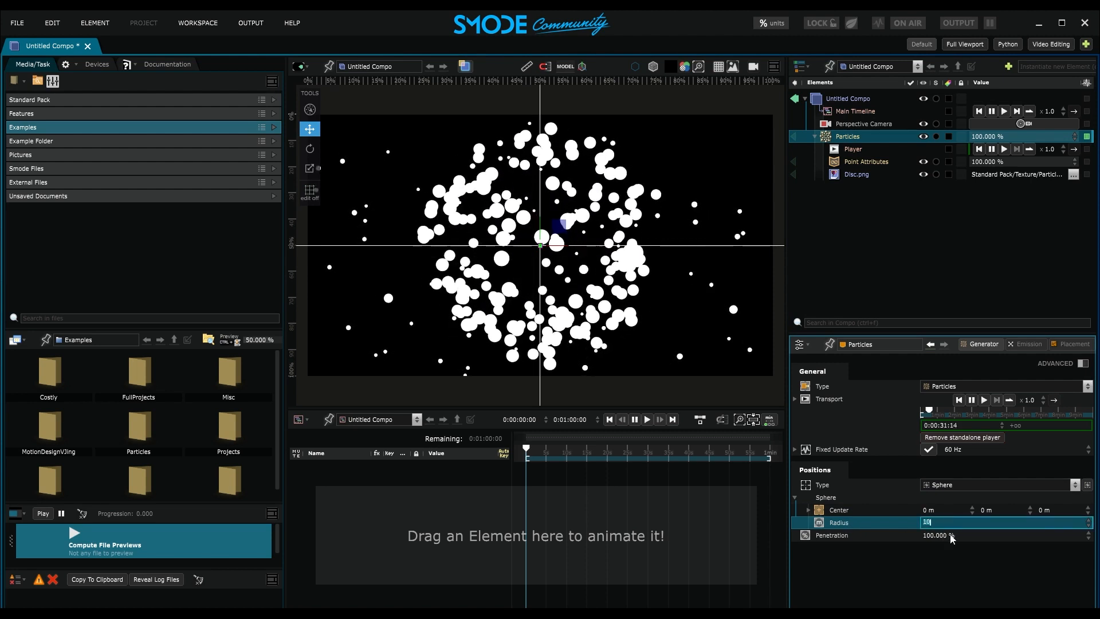
key(Return)
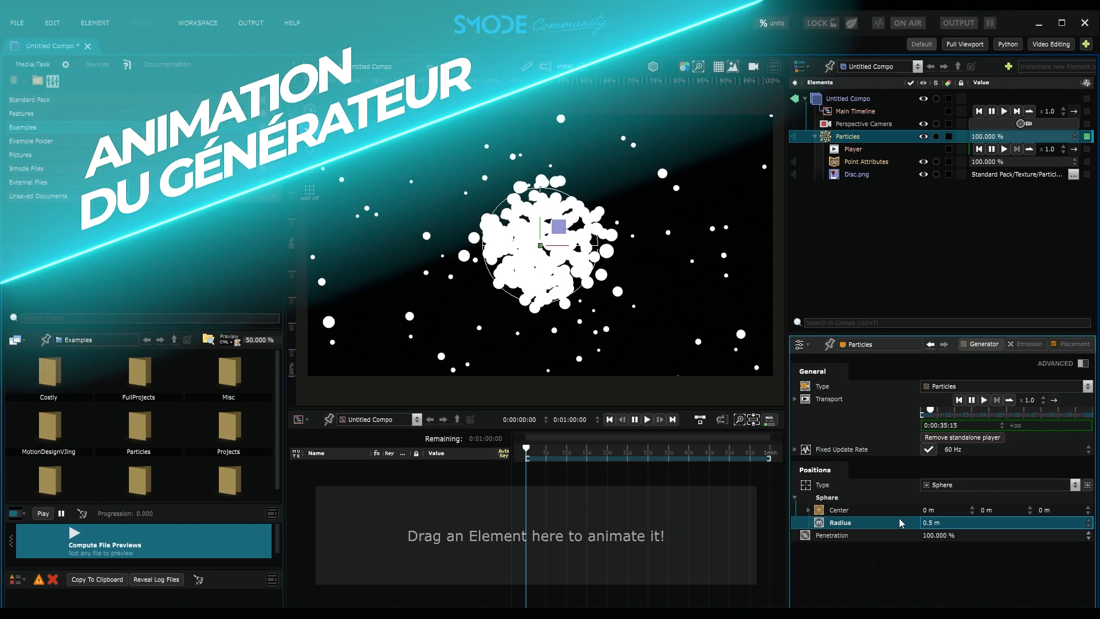
Add the generator sphere's Center parameter to the timeline and set the timeline duration to 0:00:01:00.
click(838, 508)
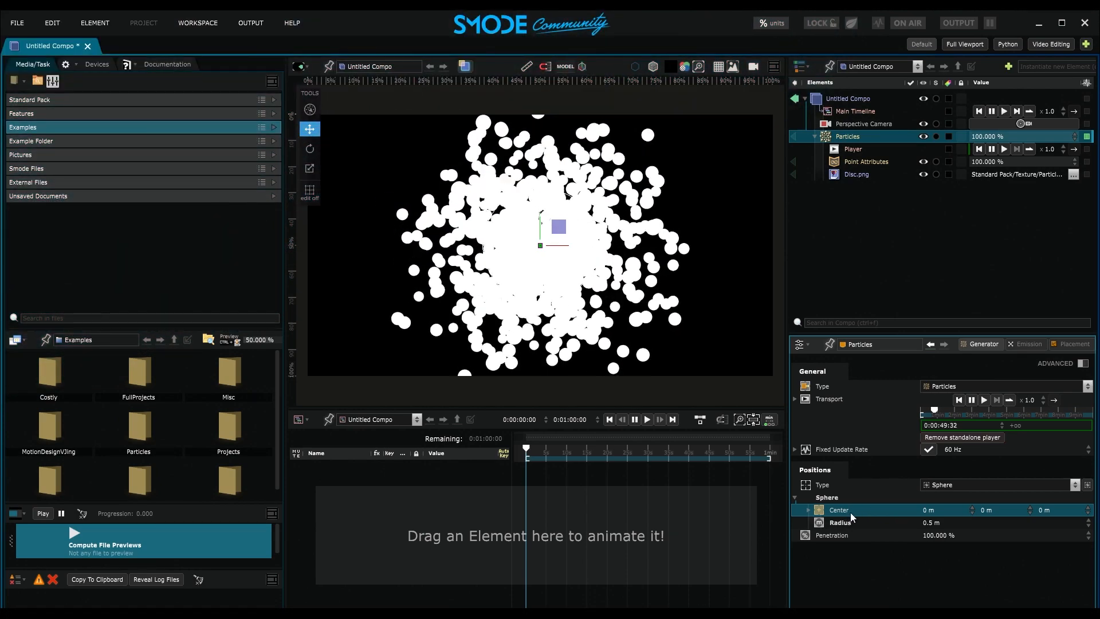
drag(851, 512, 604, 514)
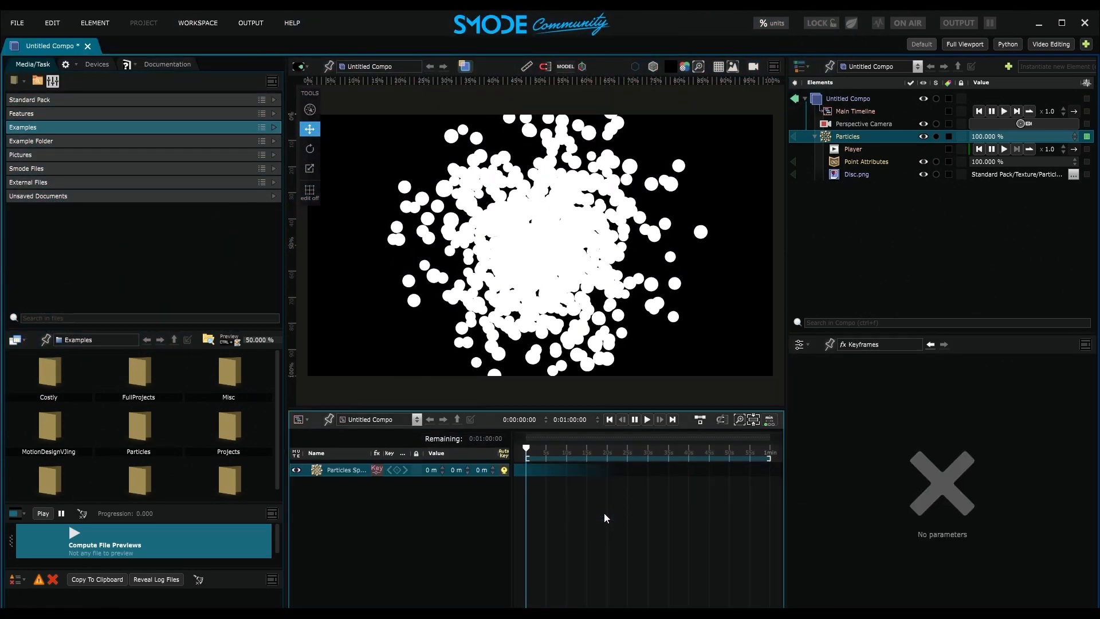
click(565, 421)
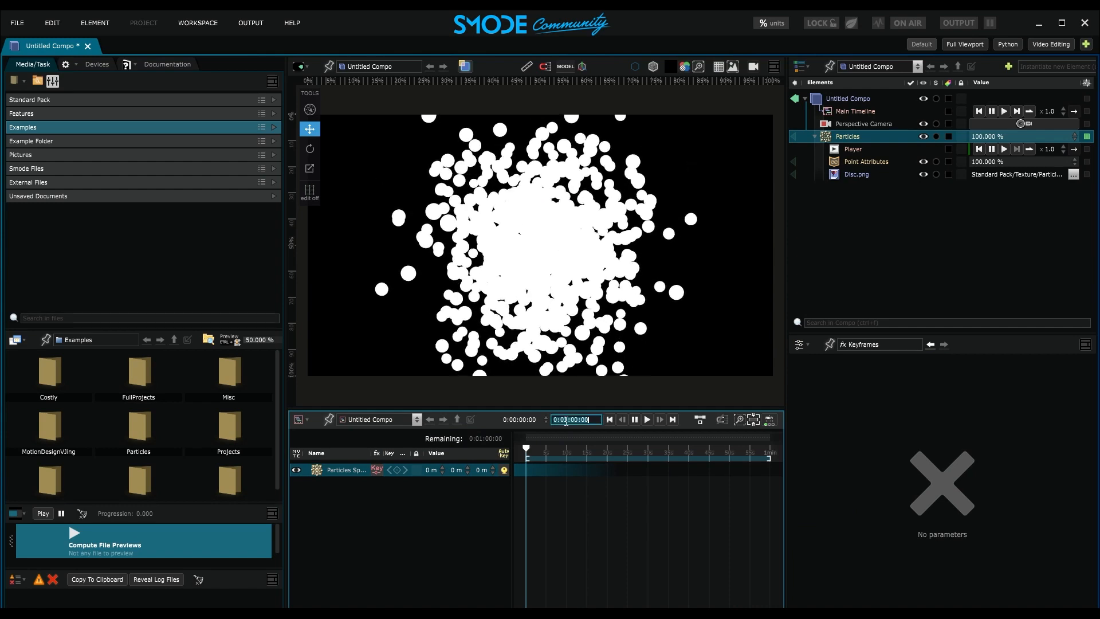
text(1)
key(Return)
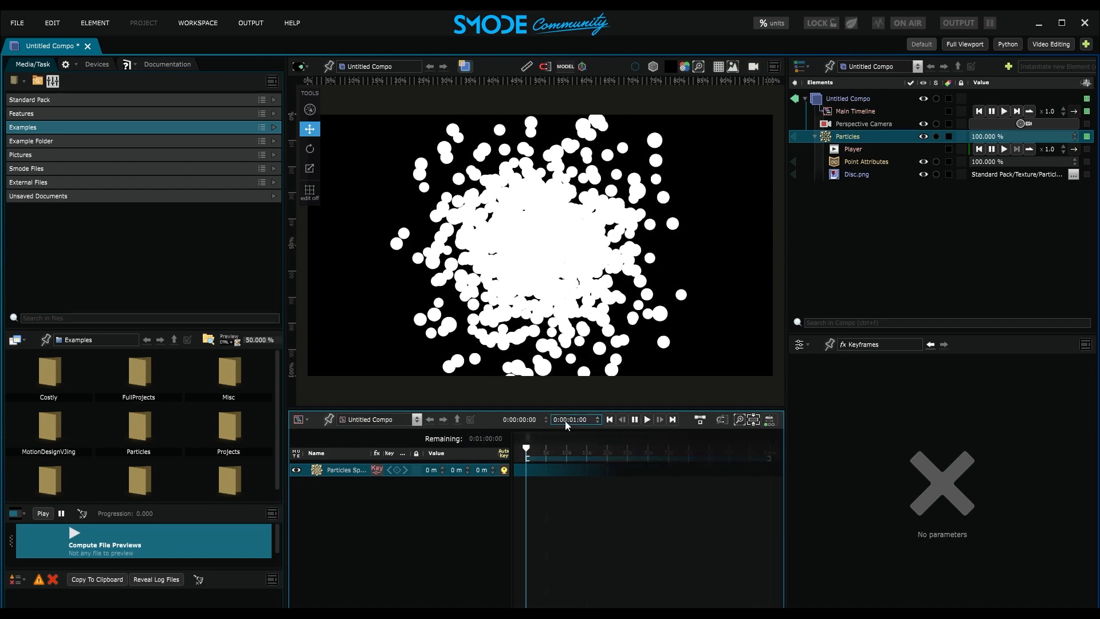
click(593, 525)
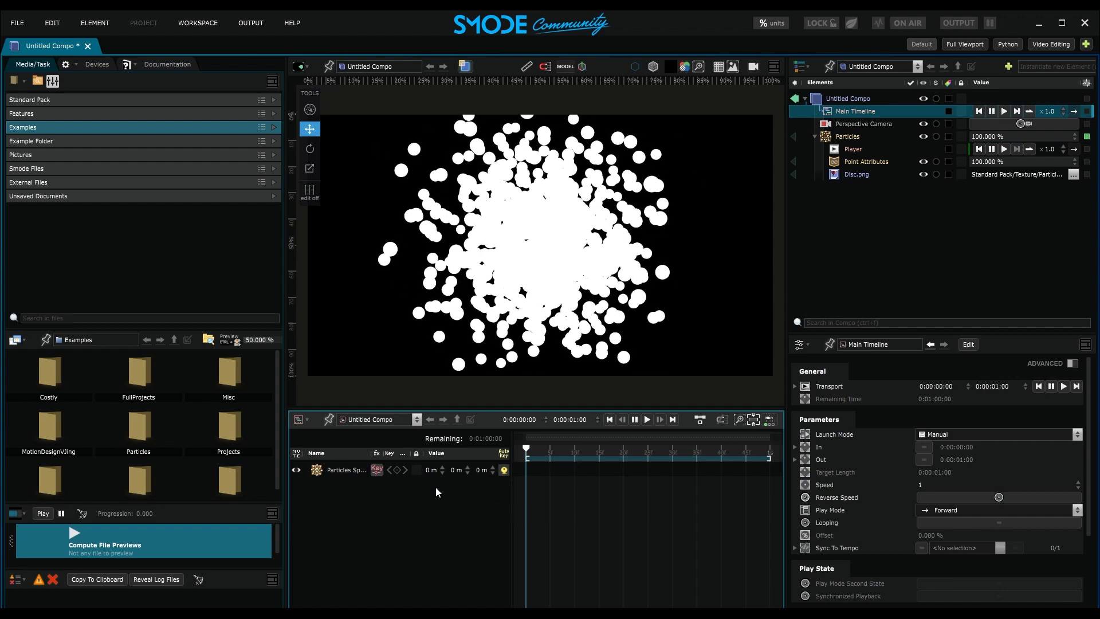
Add Center keyframes at the timeline's start and at 0:00:01:00.
click(398, 470)
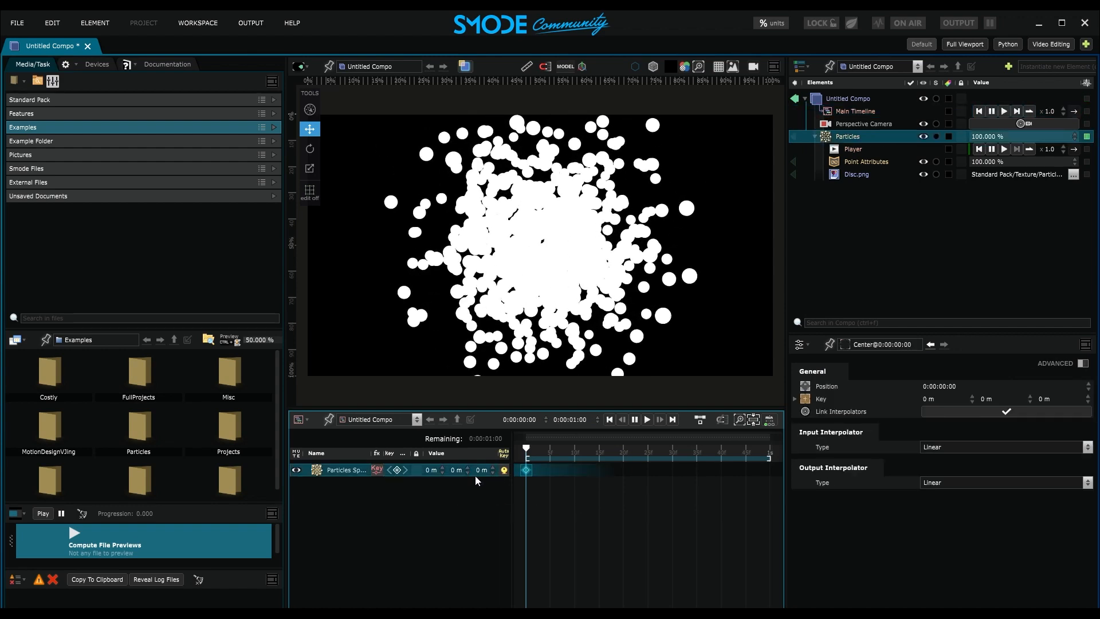
drag(526, 449, 770, 449)
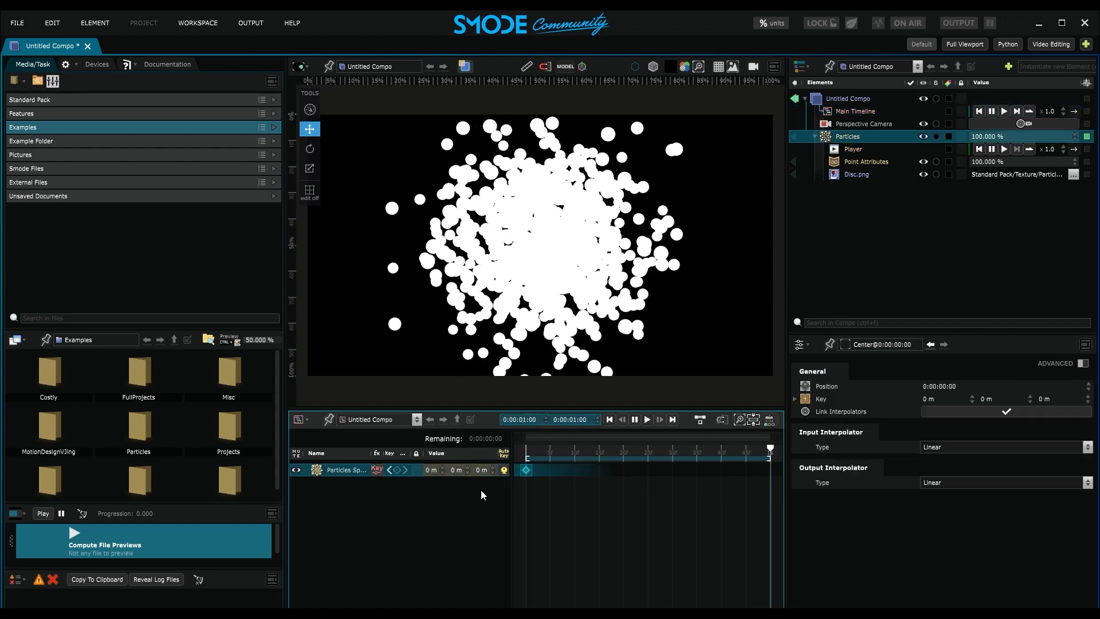
click(395, 471)
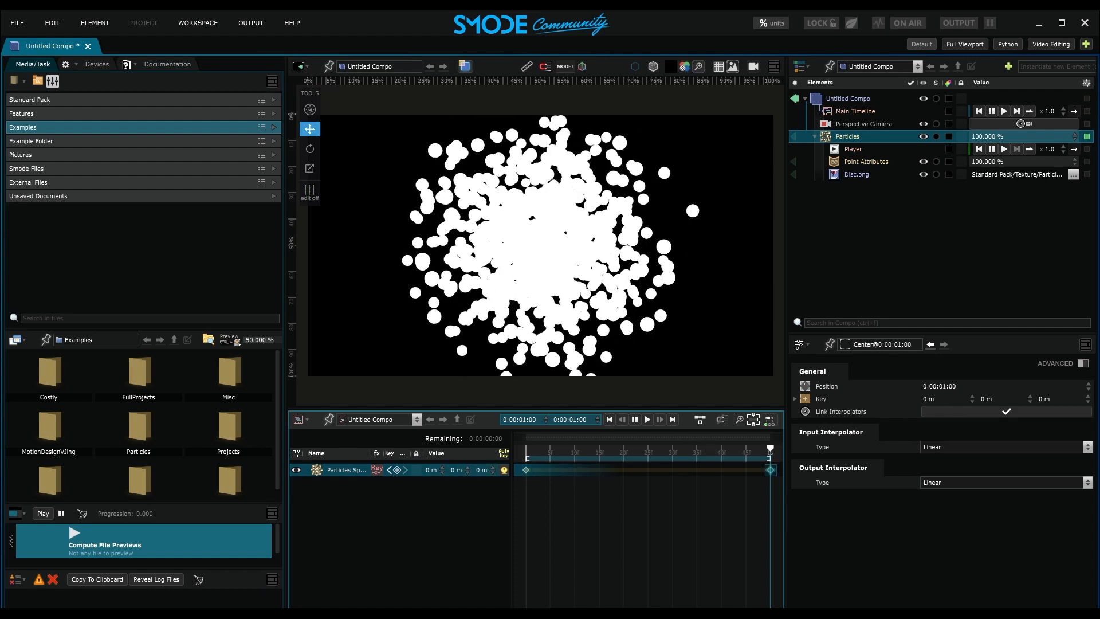
At the start keyframe, enable edit mode in the viewport and move the sphere's center beyond the frame's upper-left corner, about (-2.35, 1.39) m.
drag(770, 450, 526, 449)
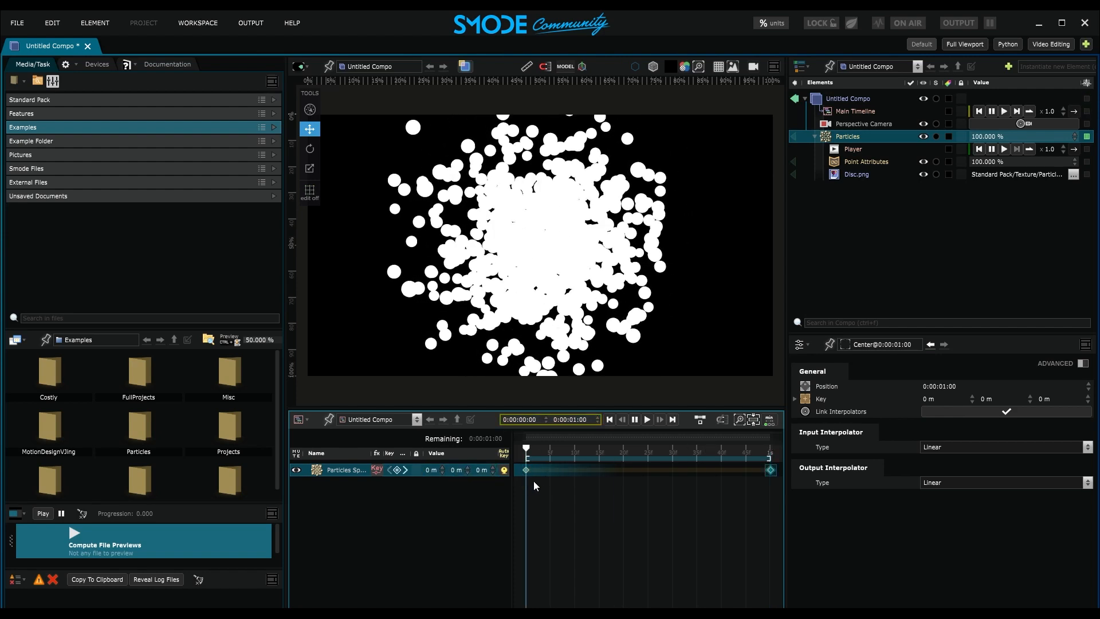
click(849, 138)
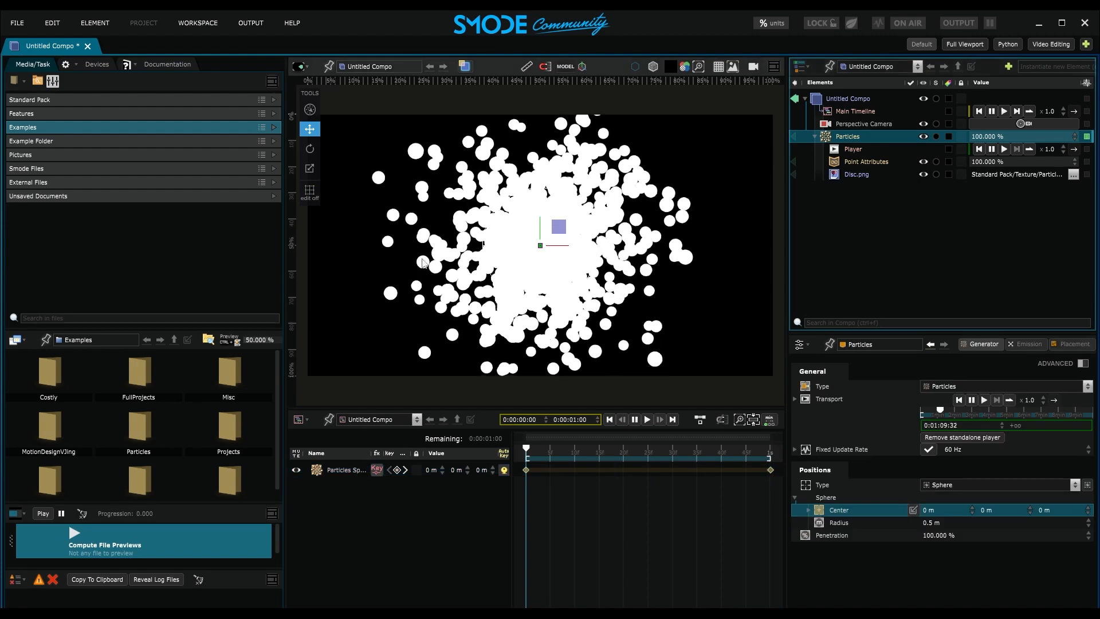
click(309, 191)
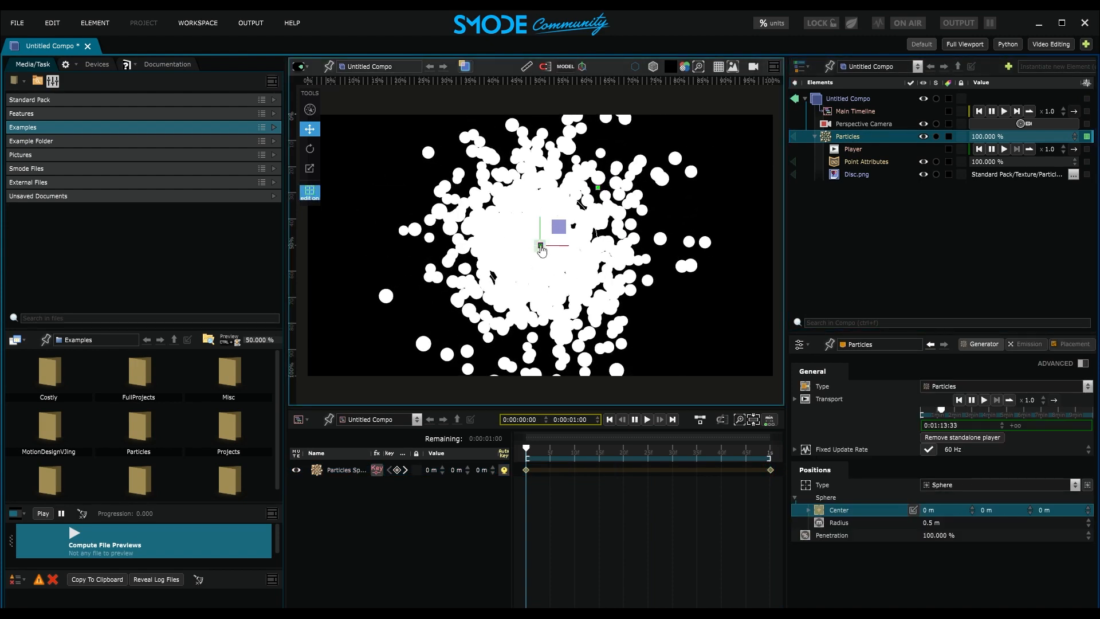
drag(540, 245, 277, 90)
scroll(422, 185, down, 1)
scroll(402, 160, down, 1)
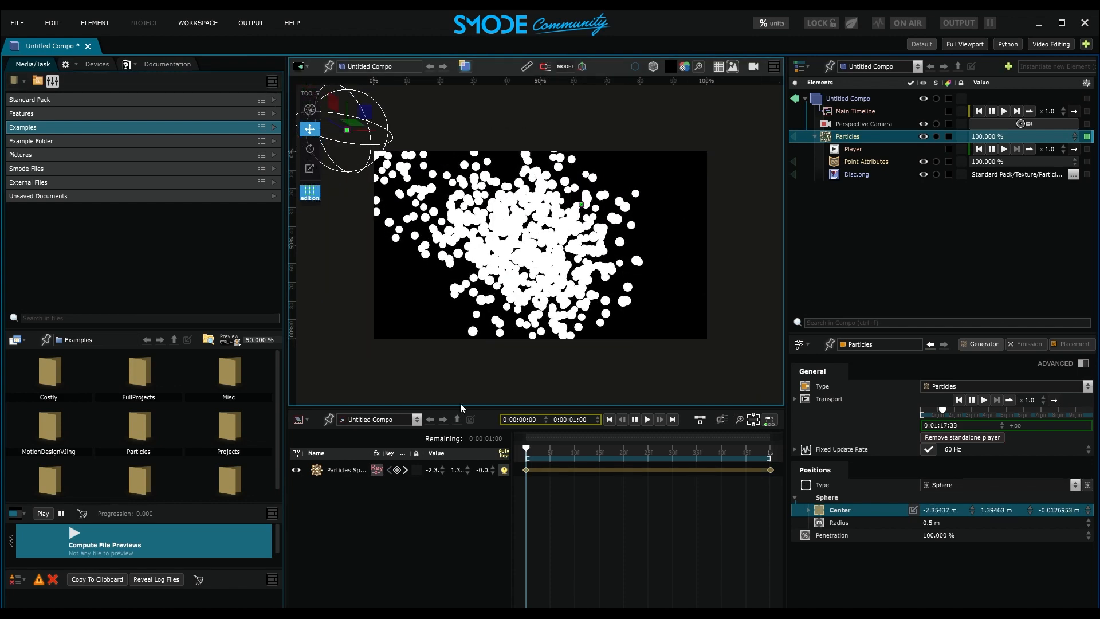
Move the end keyframe's center beyond the frame's lower-right corner, about (2.38, -1.30) m, and play the animation from the start.
click(526, 470)
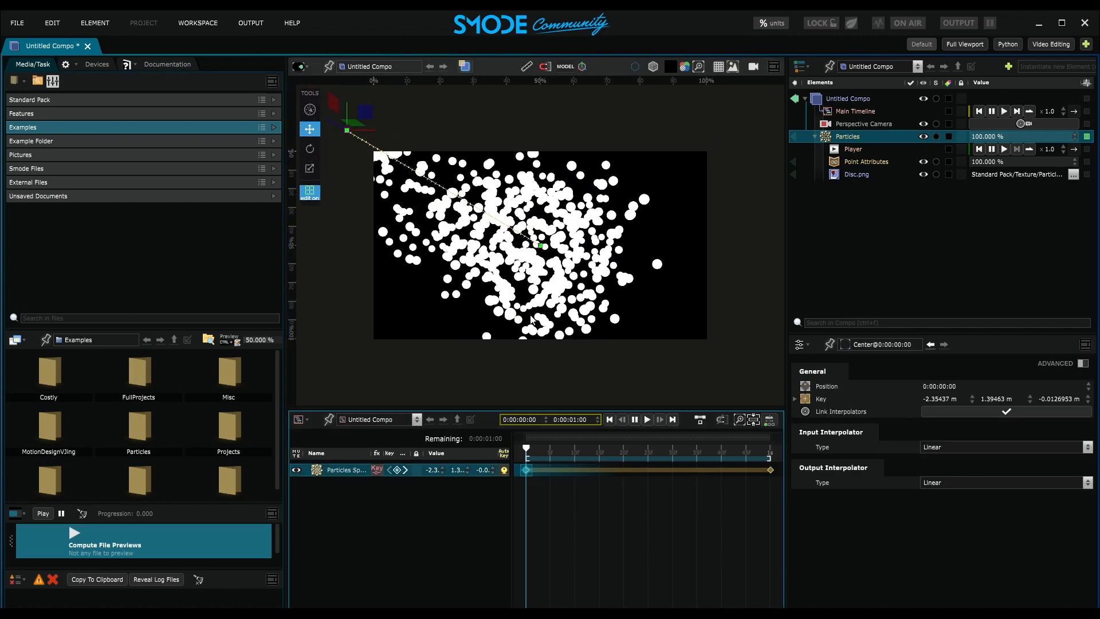
click(405, 470)
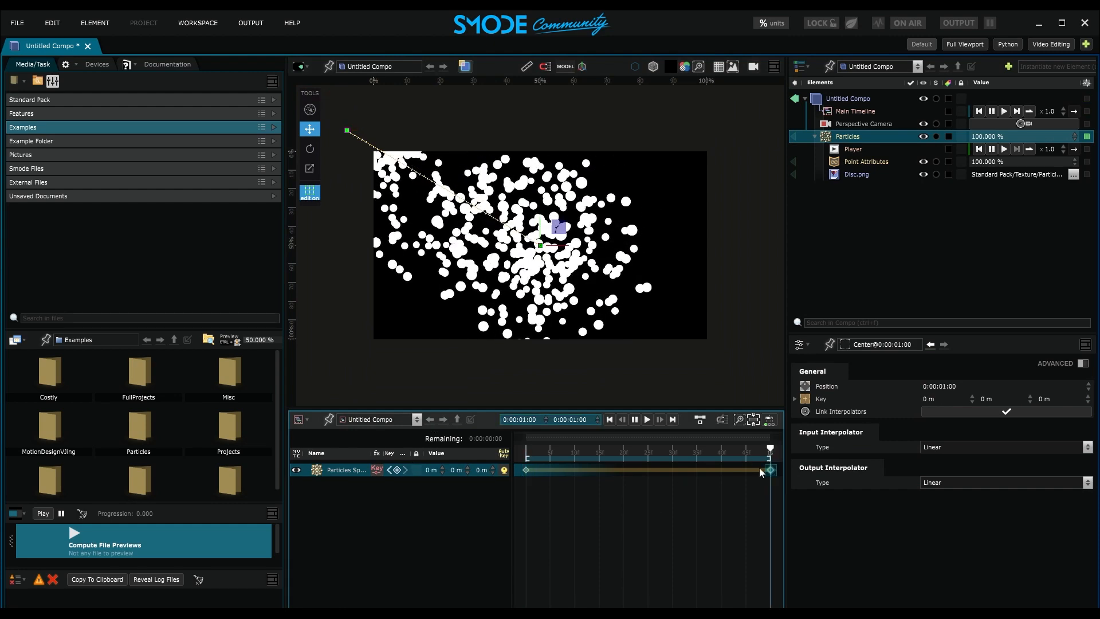
drag(542, 248, 740, 359)
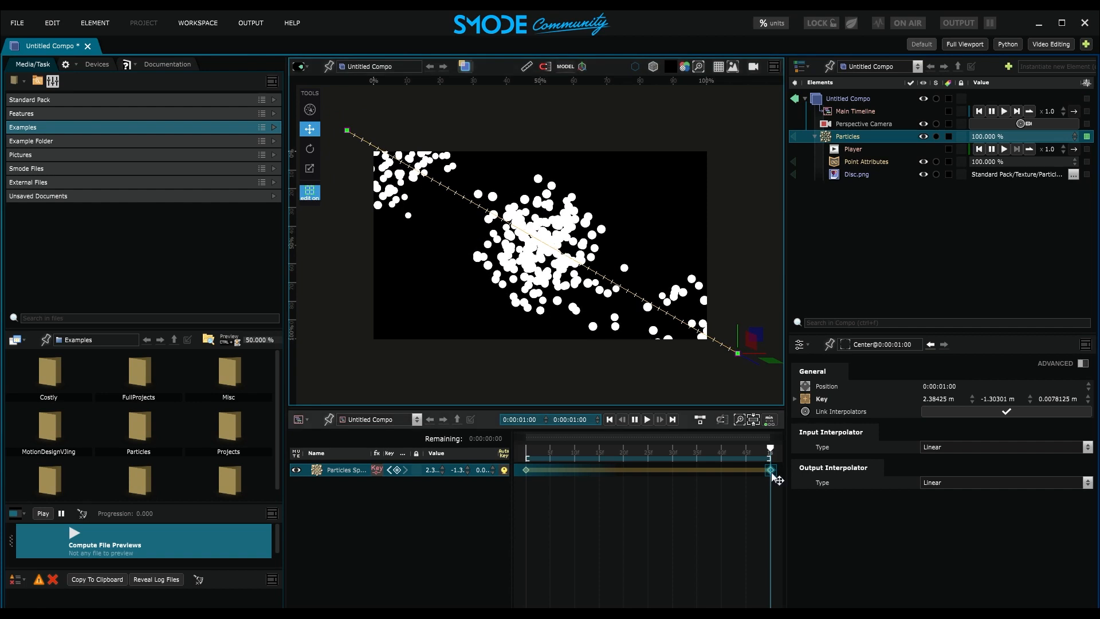
drag(770, 450, 526, 450)
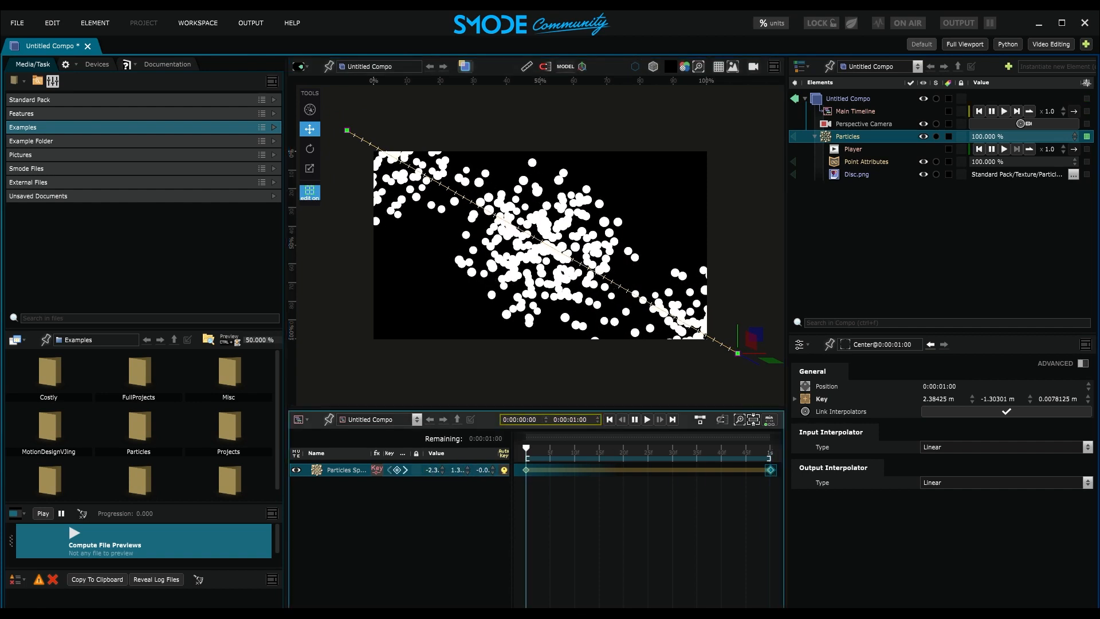
key(space)
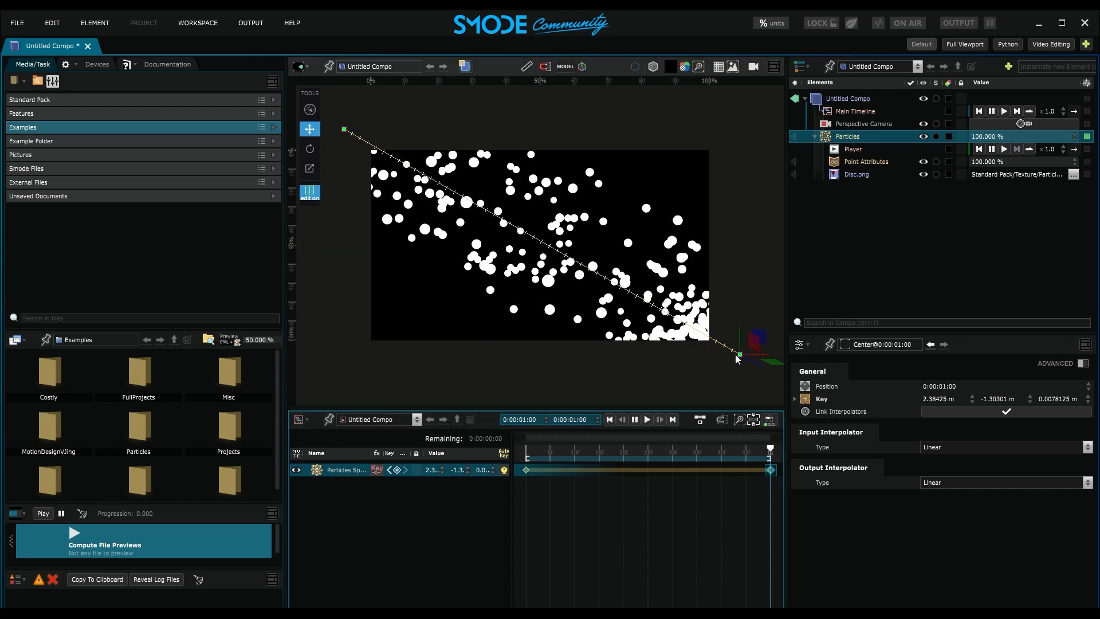
Set both Center keyframes to Bezier, bend the motion path into an S-curve with its tangents, and scrub through the animation.
scroll(737, 357, down, 1)
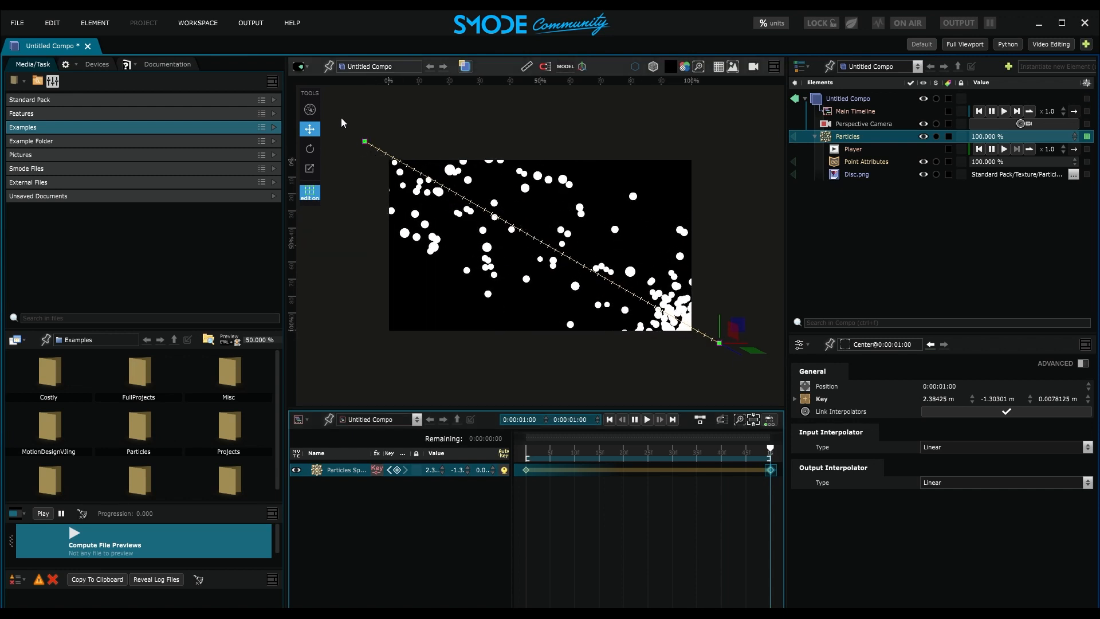
drag(342, 118, 745, 386)
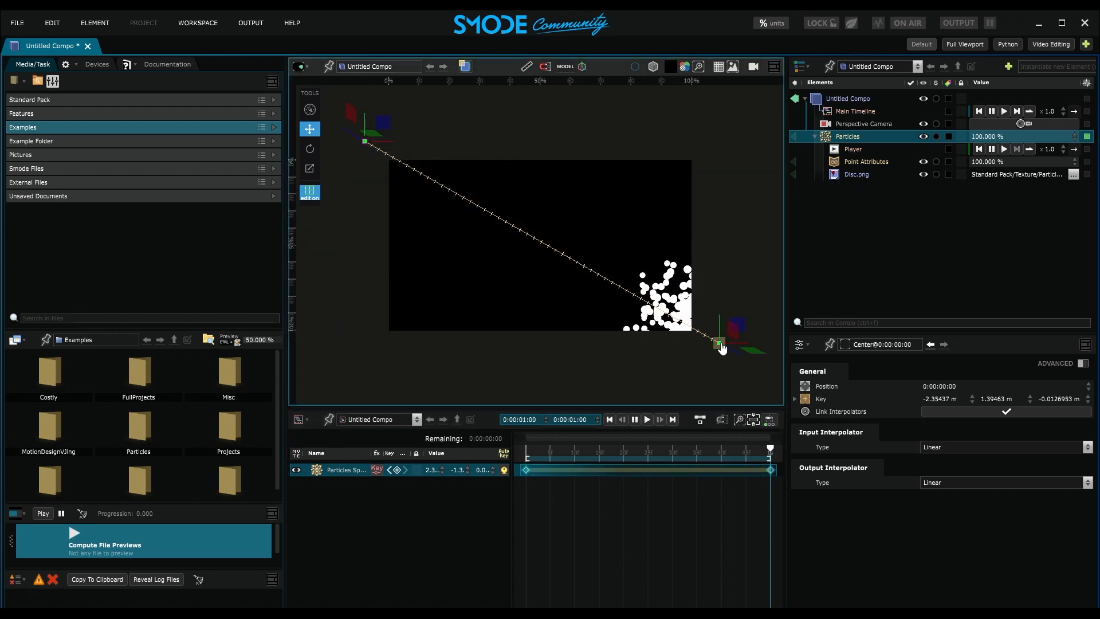
right_click(720, 344)
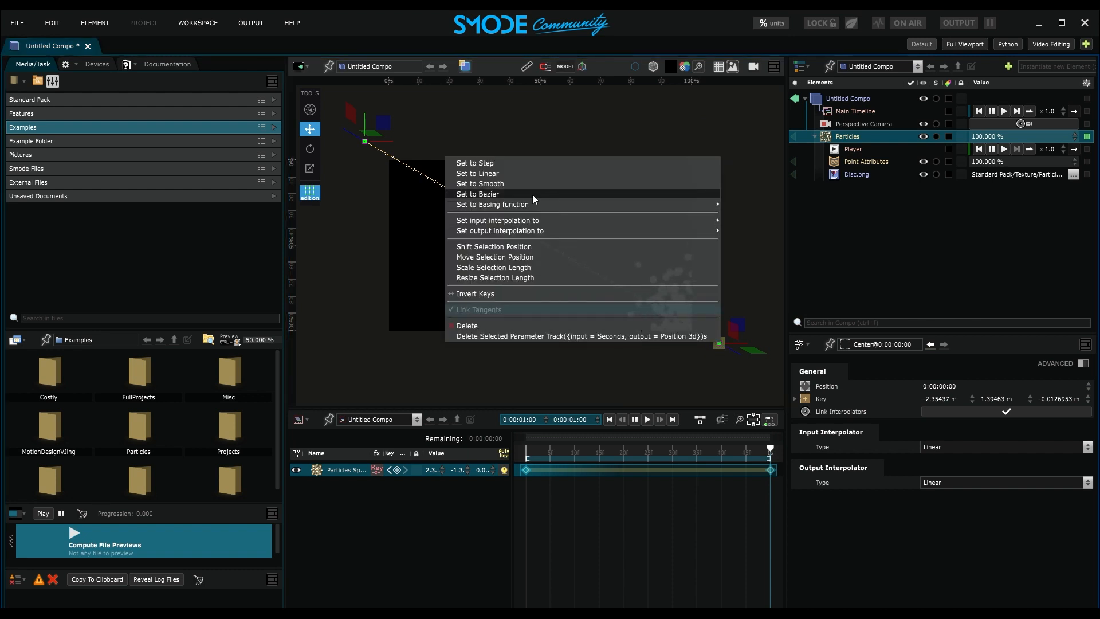
click(473, 195)
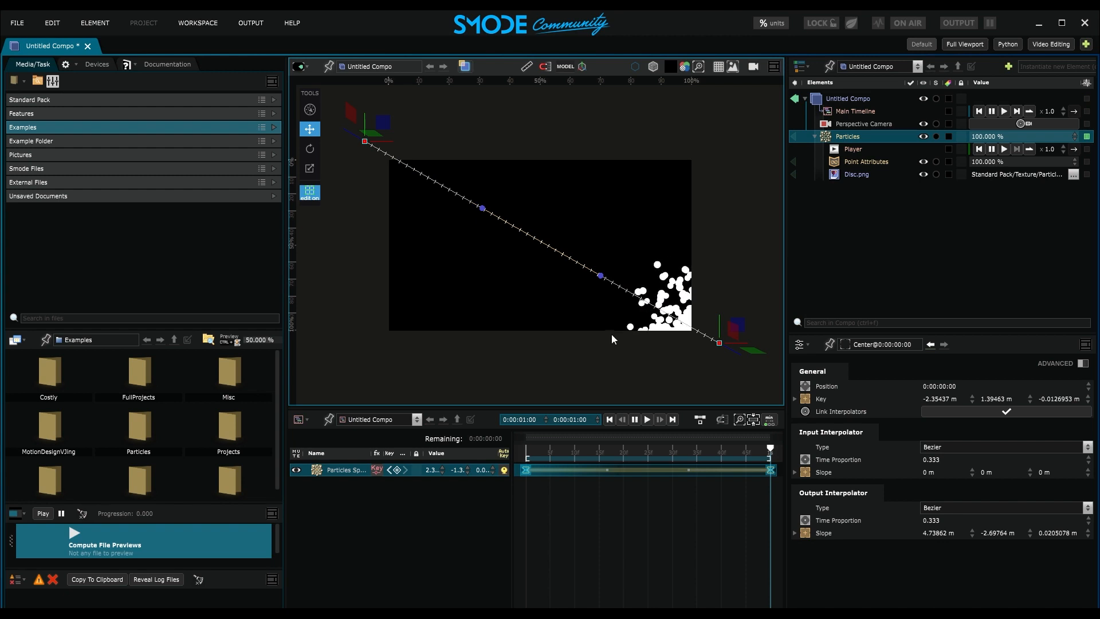
drag(601, 278, 523, 378)
drag(480, 212, 600, 136)
drag(770, 449, 664, 449)
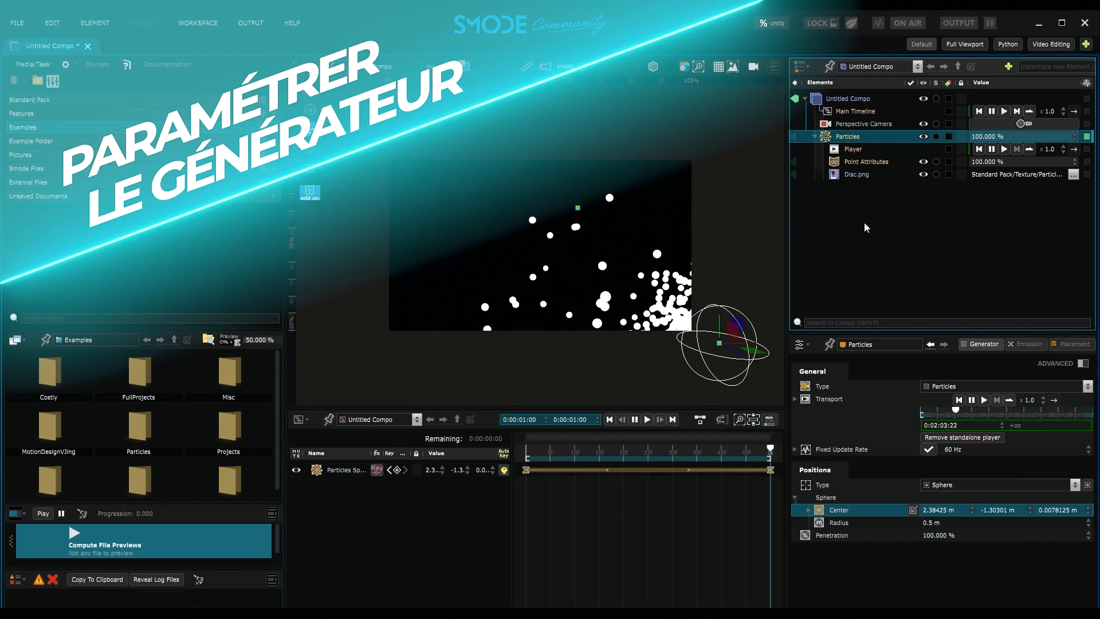
Set the particle emission rate to 500 and life time to 0:00:01:00, and scrub the timeline to check the emission.
click(1029, 345)
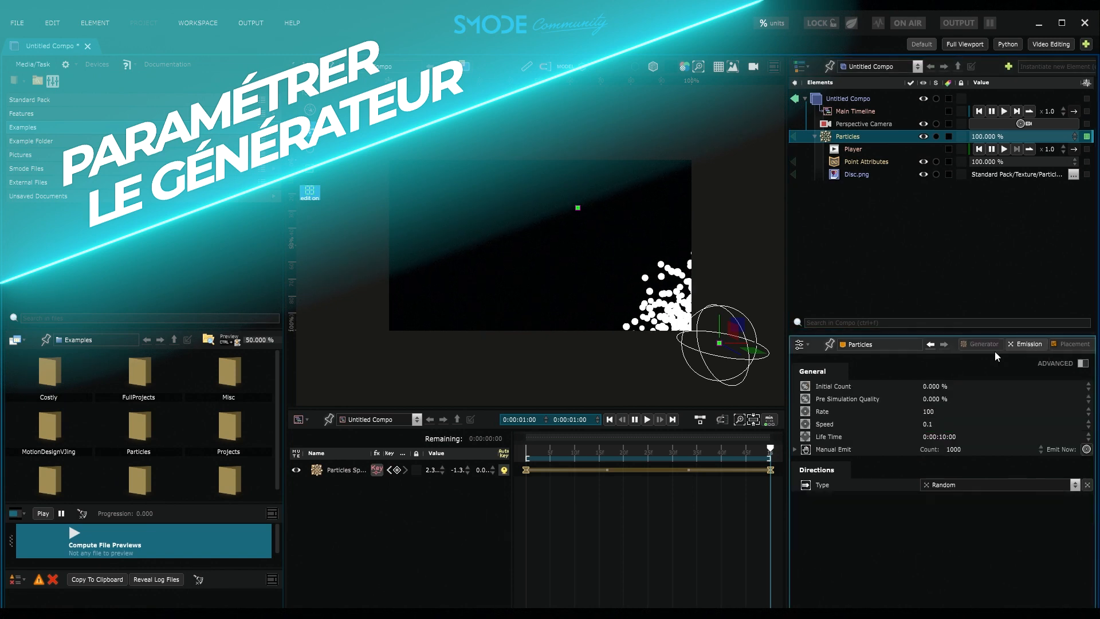
double_click(931, 411)
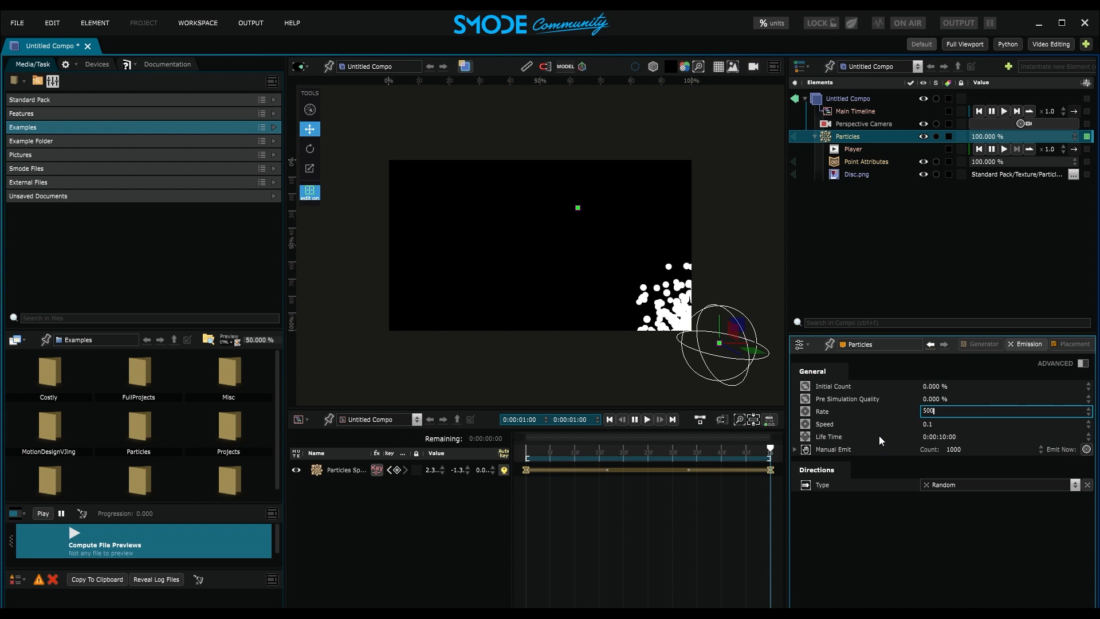
double_click(952, 436)
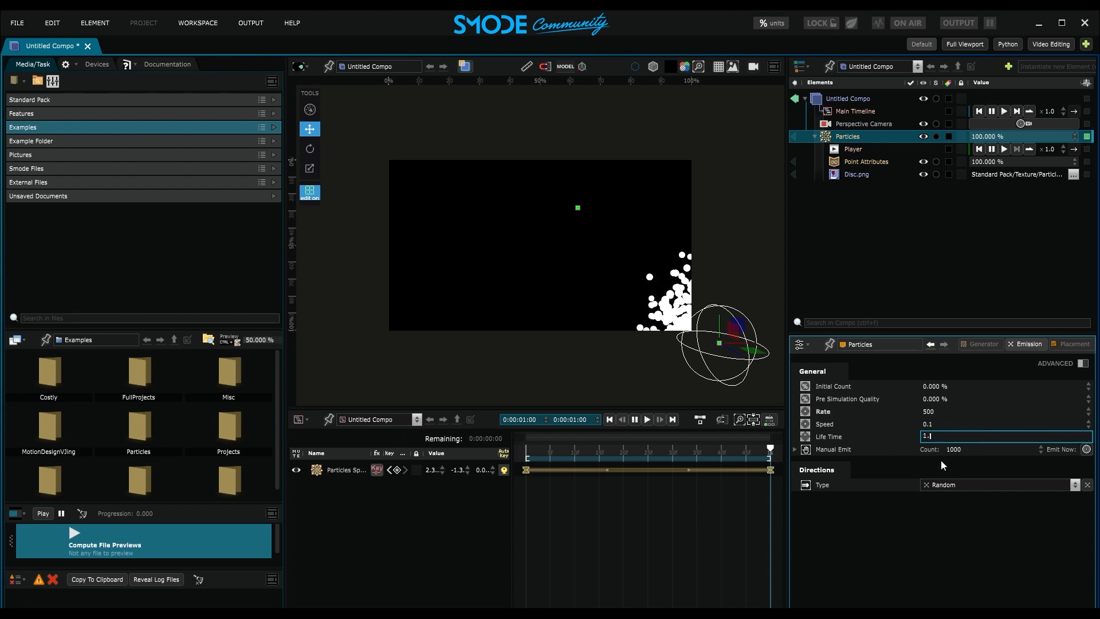
key(Return)
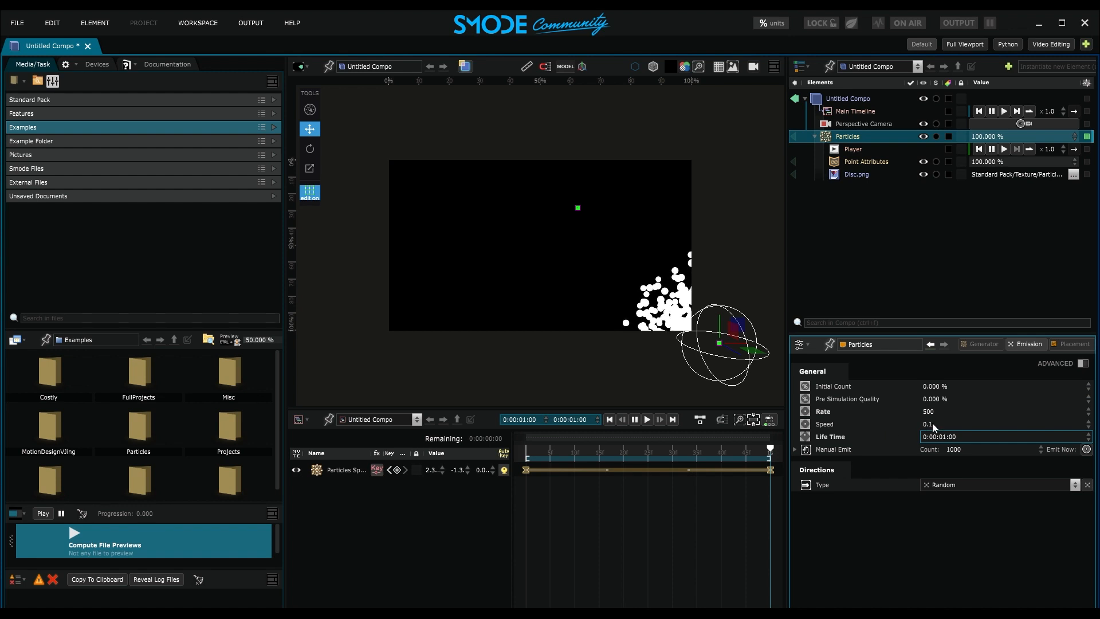
drag(769, 449, 648, 450)
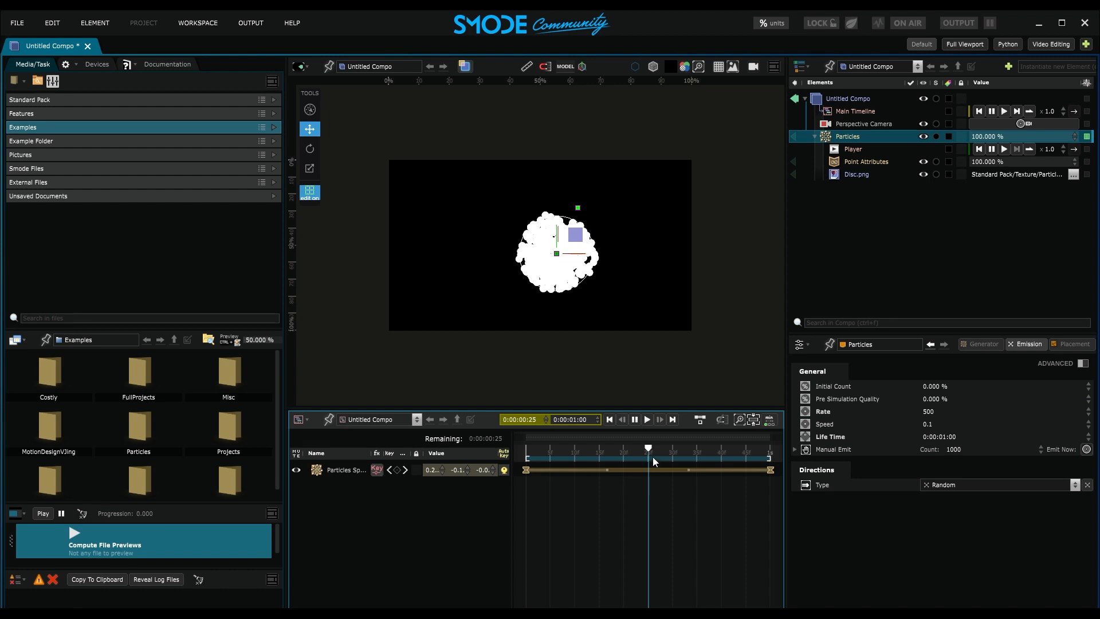
Add a middle Center keyframe at 0:00:00:25 and set its interpolation to Bezier.
click(397, 470)
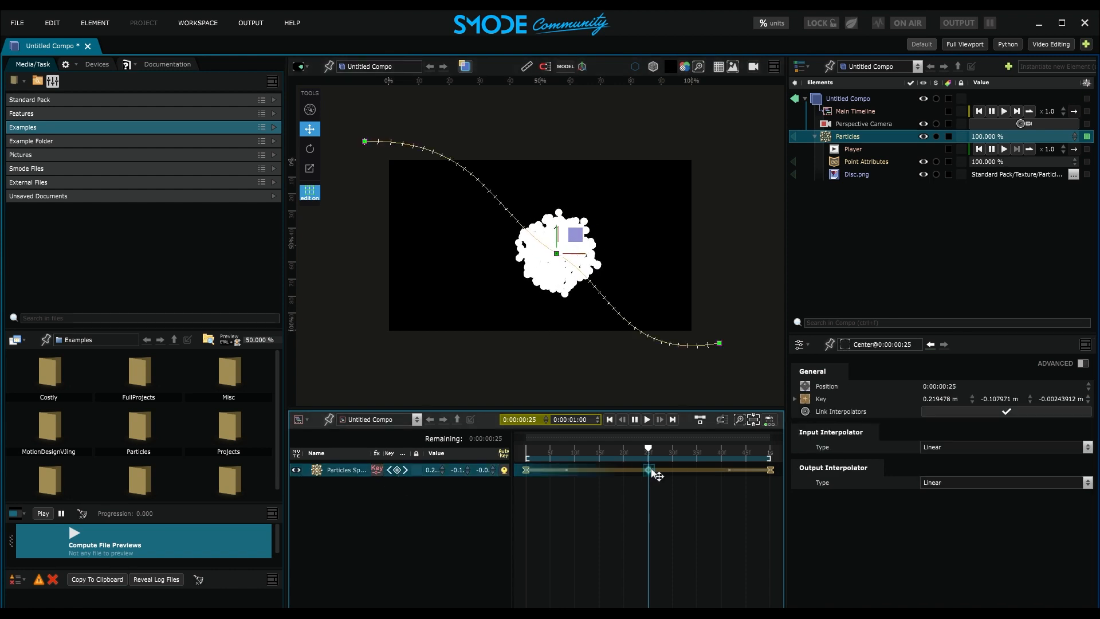
right_click(557, 258)
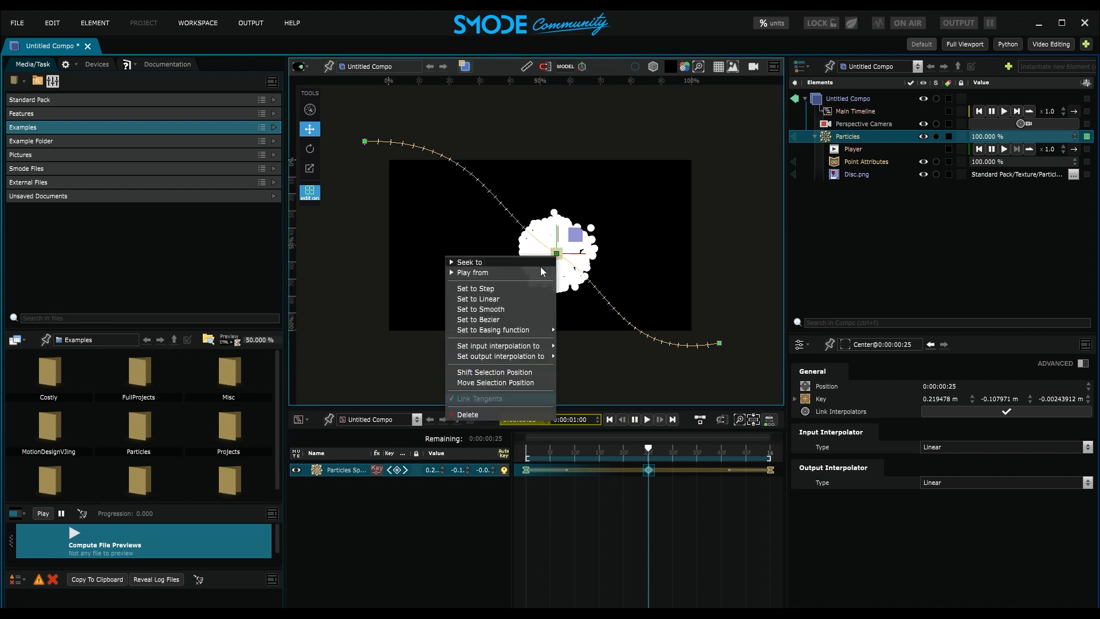
click(516, 319)
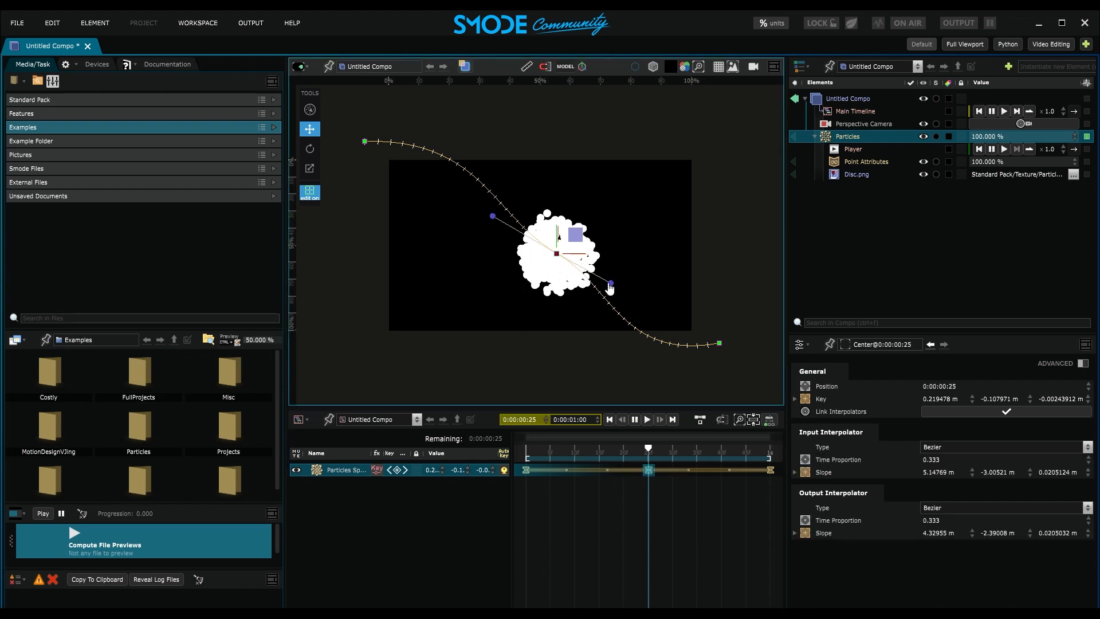
Pull the middle keyframe's tangent beyond the frame's upper-right area, to a slope of about (11.45, 11.03) m, and play the animation.
drag(630, 241, 662, 124)
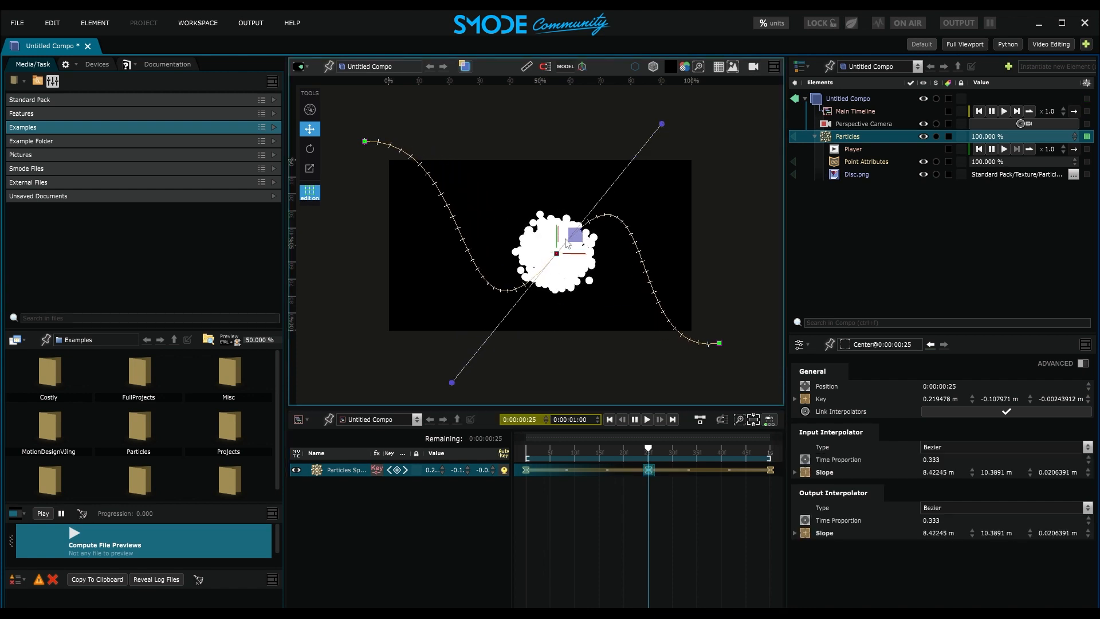
drag(559, 262, 554, 259)
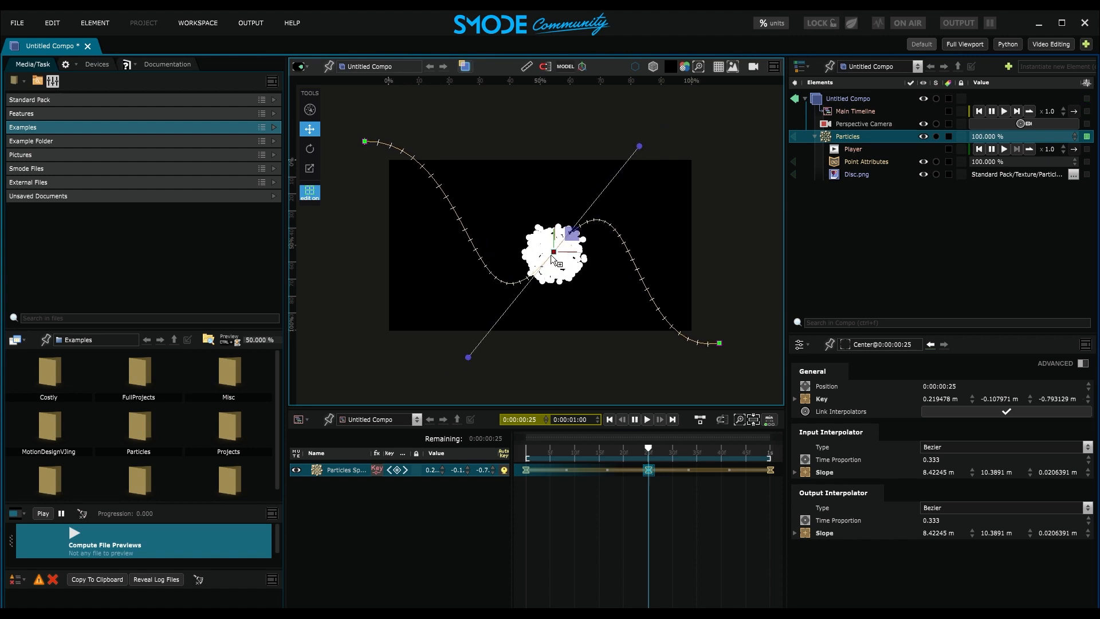
key(ctrl+z)
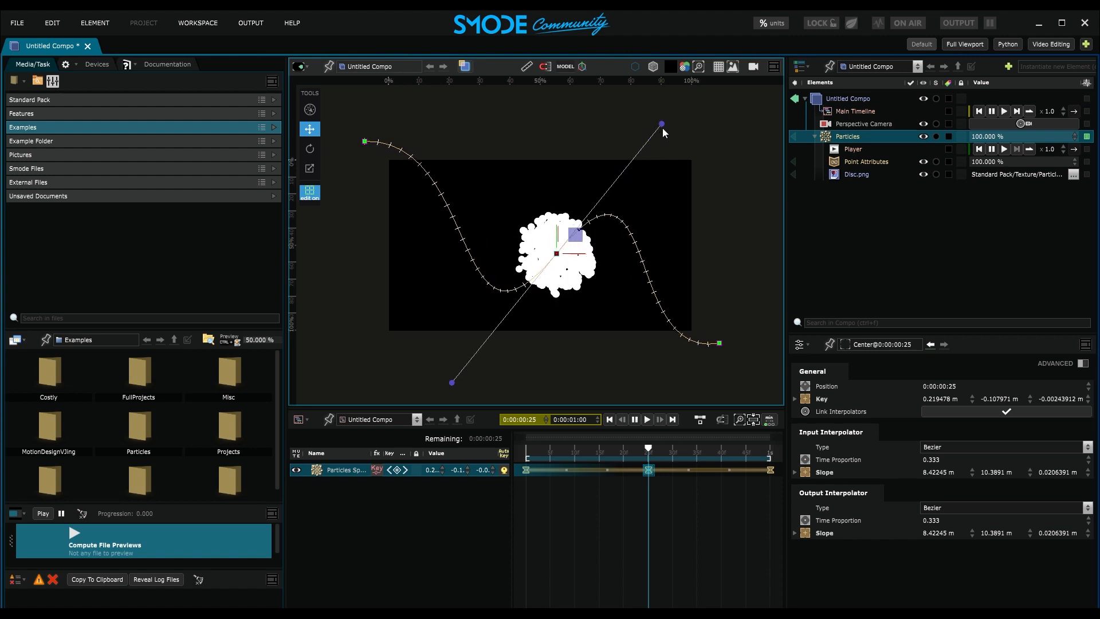
drag(662, 128, 701, 119)
key(space)
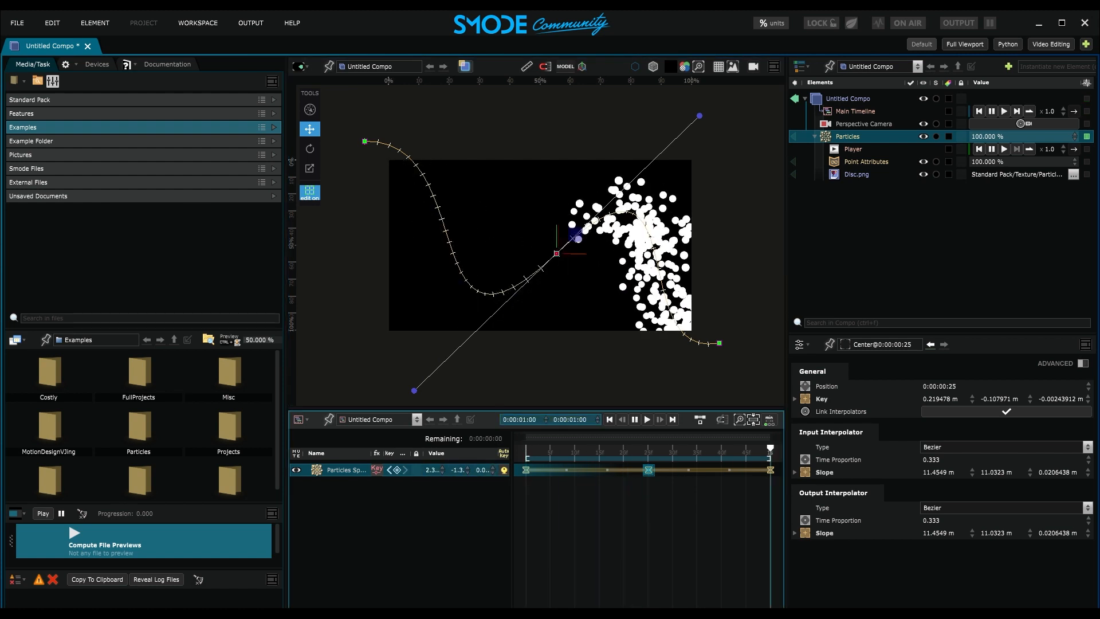
Move the end keyframe's center farther beyond the frame's lower-right corner, about (3.00, -1.52) m, and replay the animation.
drag(720, 346, 766, 362)
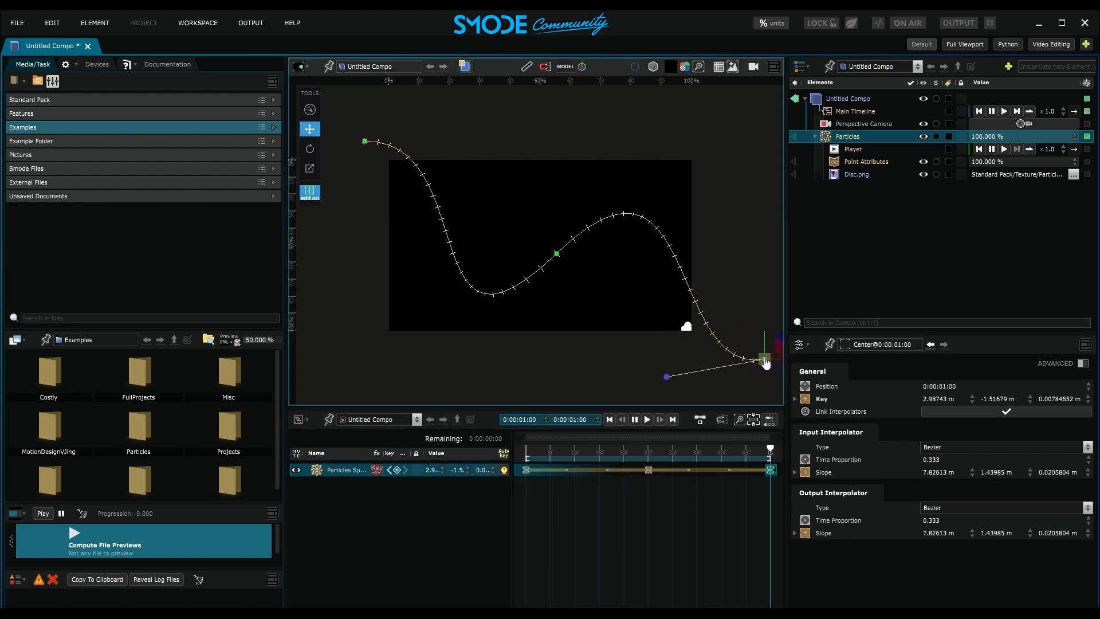
key(space)
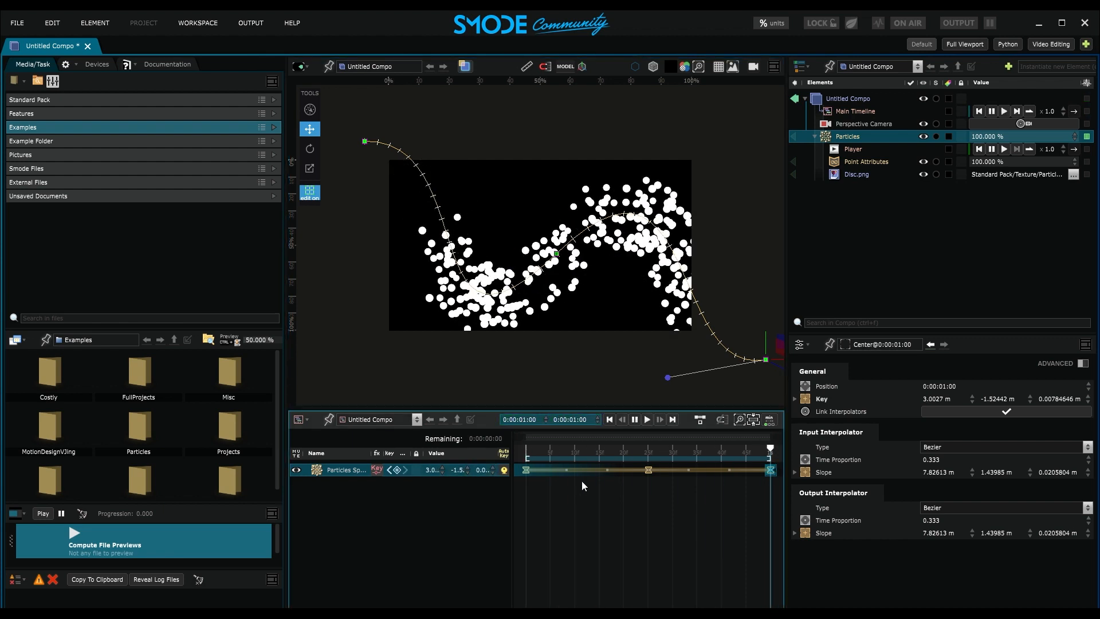
Edit the particles' Point Attributes over their age, setting Scale to 0 at 100% and to 2 at 0%.
click(849, 137)
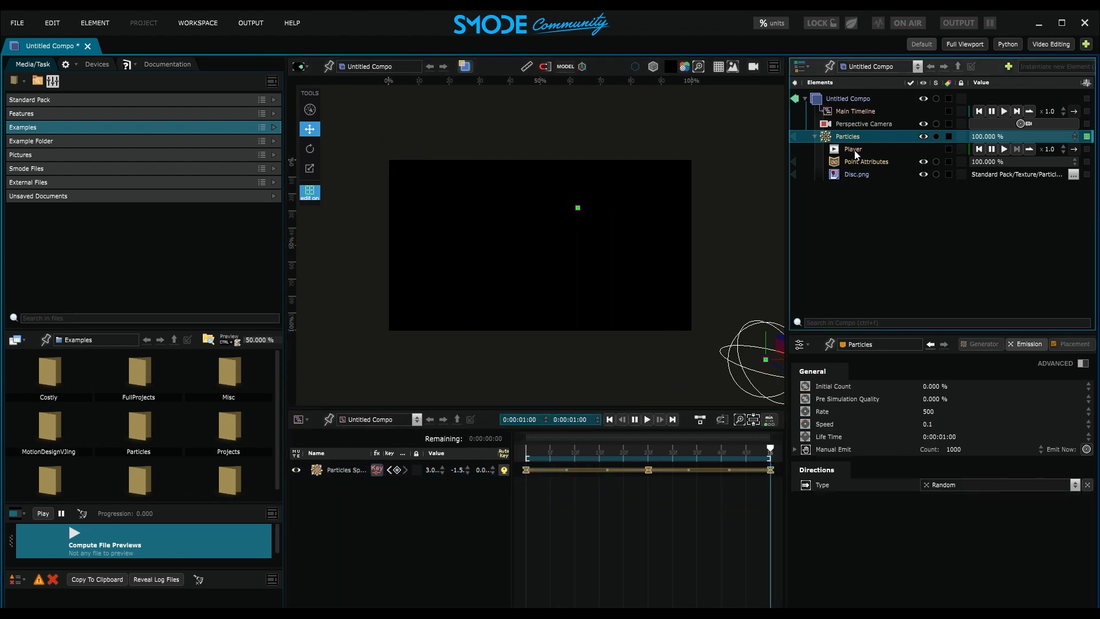
click(842, 162)
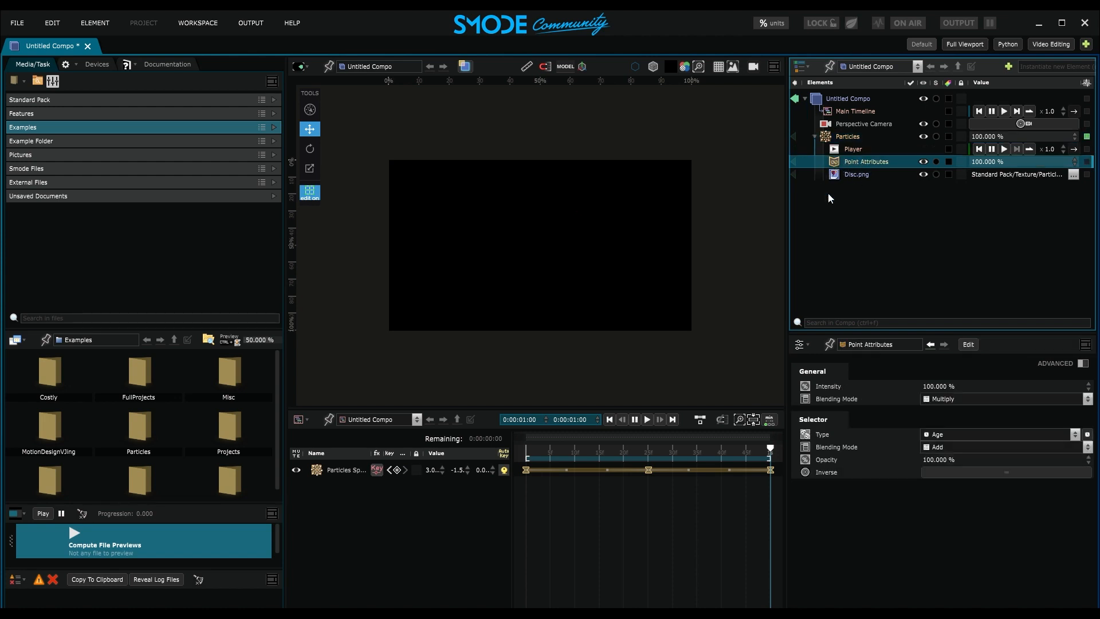
click(968, 345)
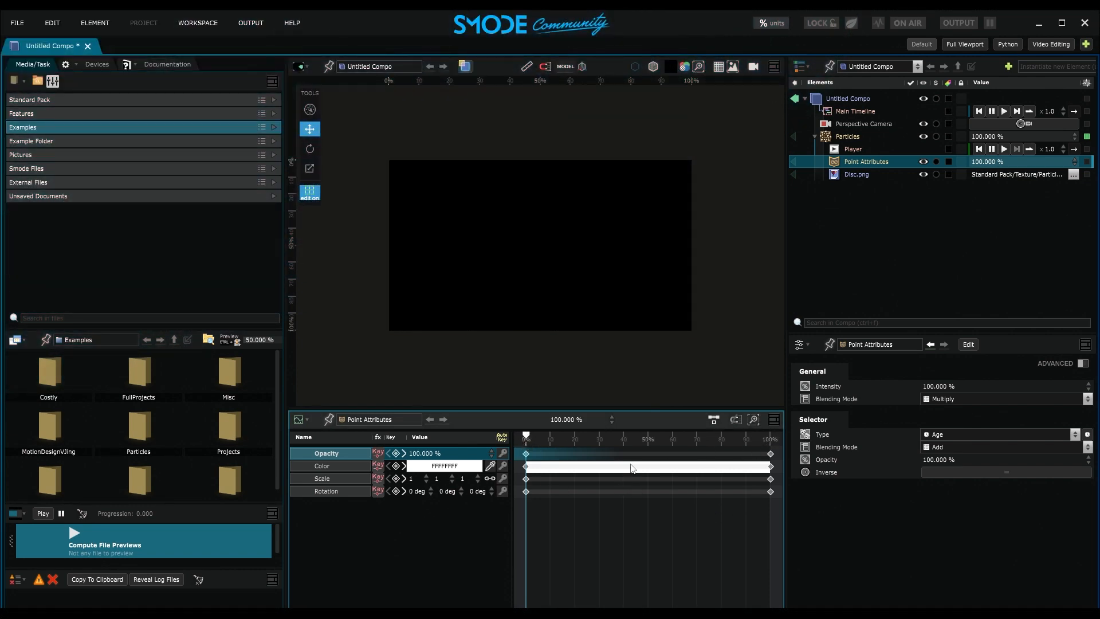
drag(526, 438, 530, 441)
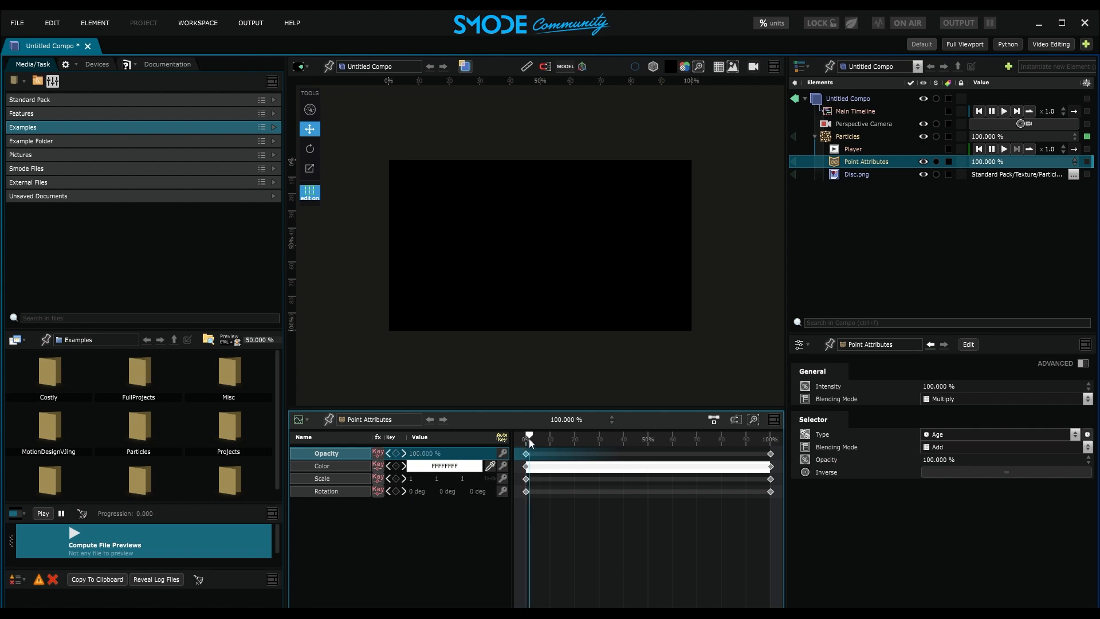
click(770, 478)
click(937, 396)
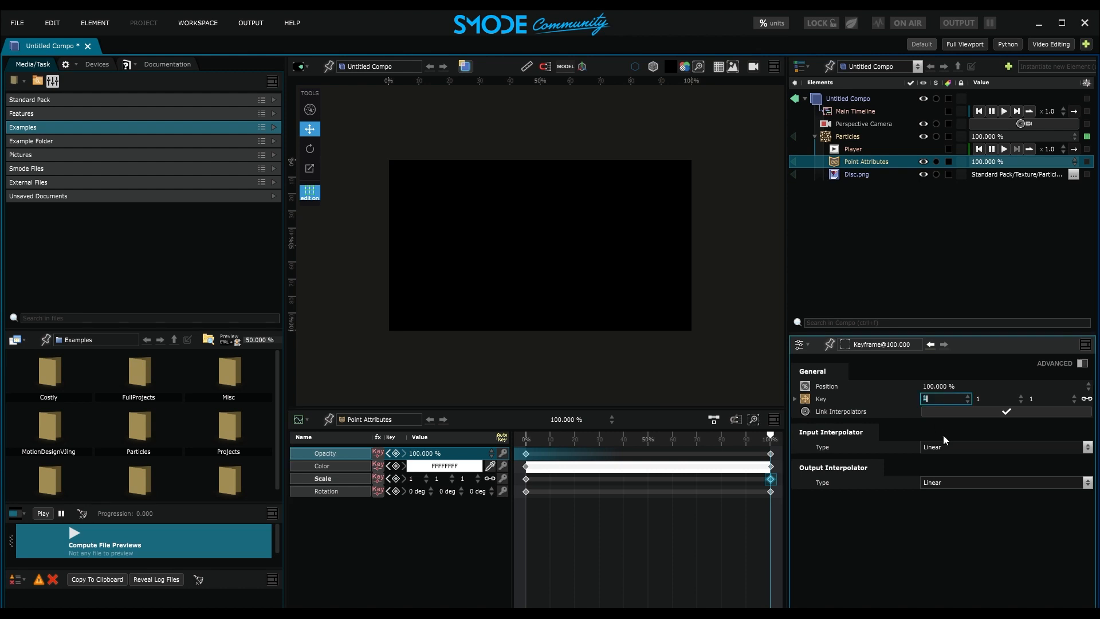
key(Return)
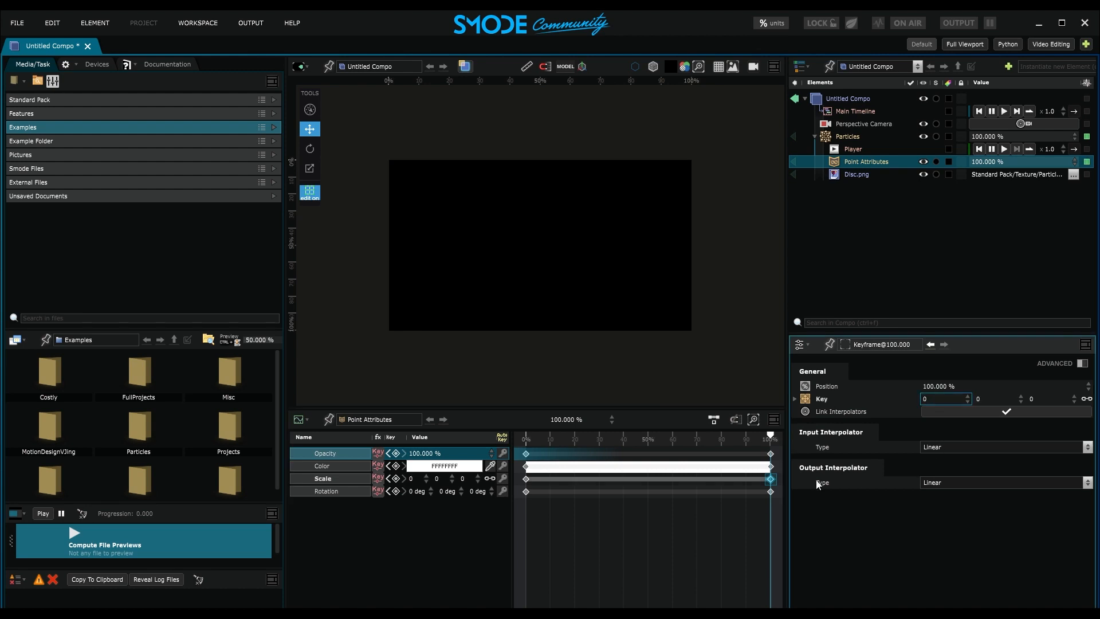
drag(747, 439, 526, 439)
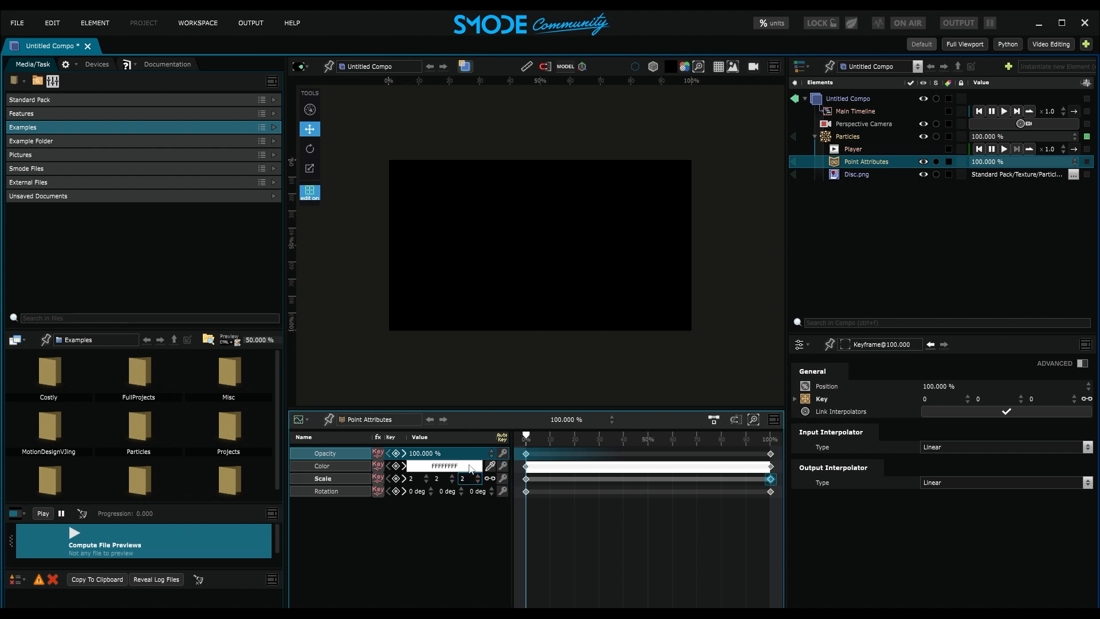
Bring the Main Timeline back into the timeline editor and play it.
click(853, 105)
click(854, 111)
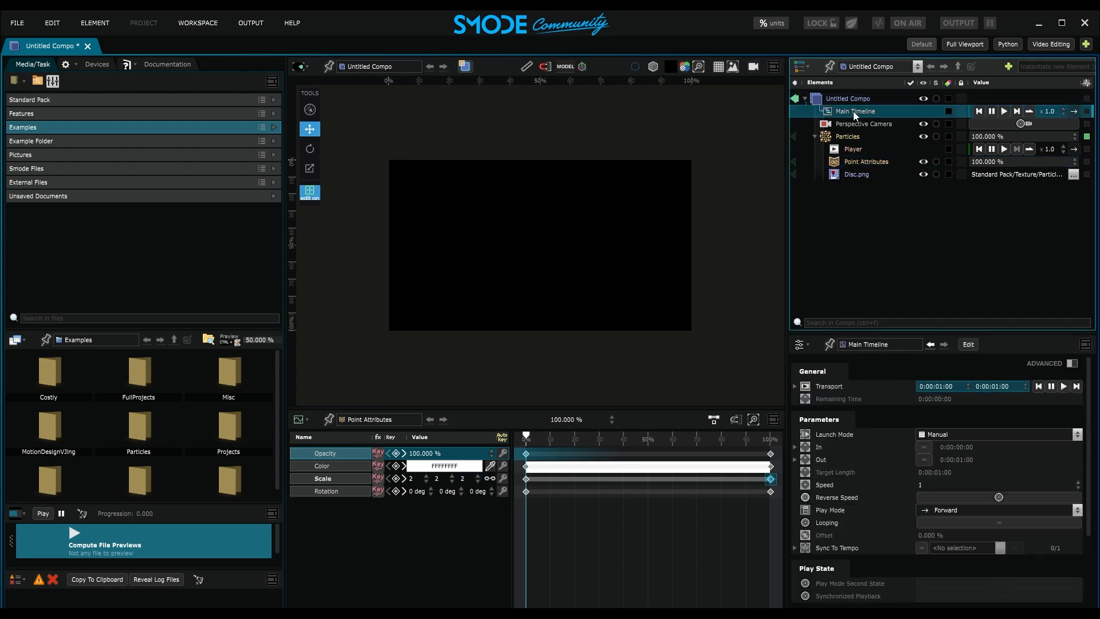
click(968, 345)
click(645, 419)
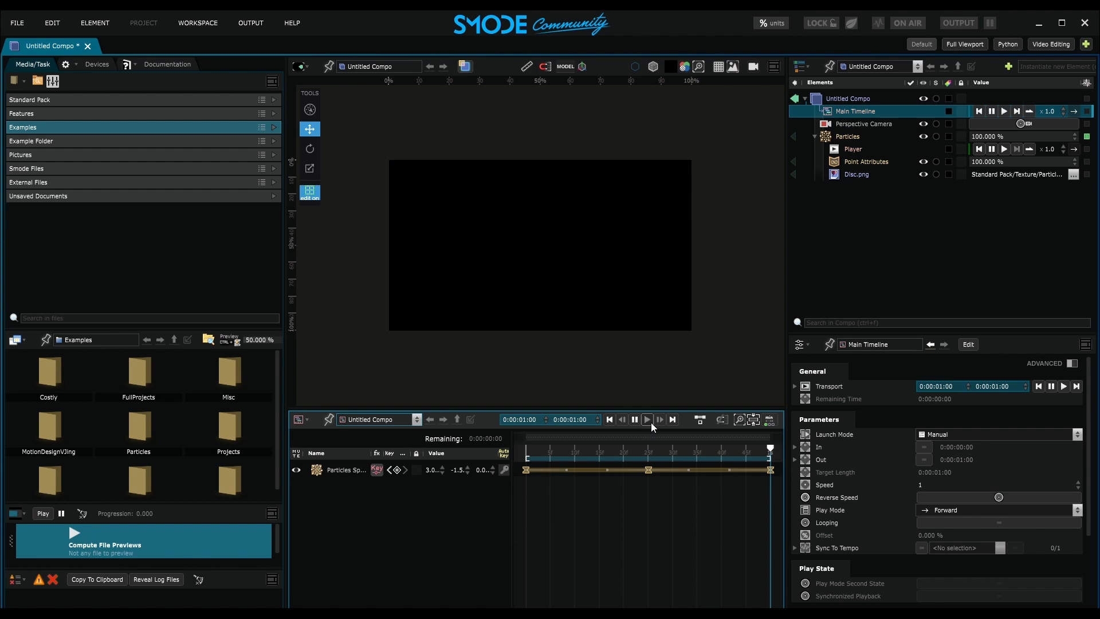
click(651, 422)
Enable looping on the Main Timeline and start its playback.
click(848, 98)
click(849, 112)
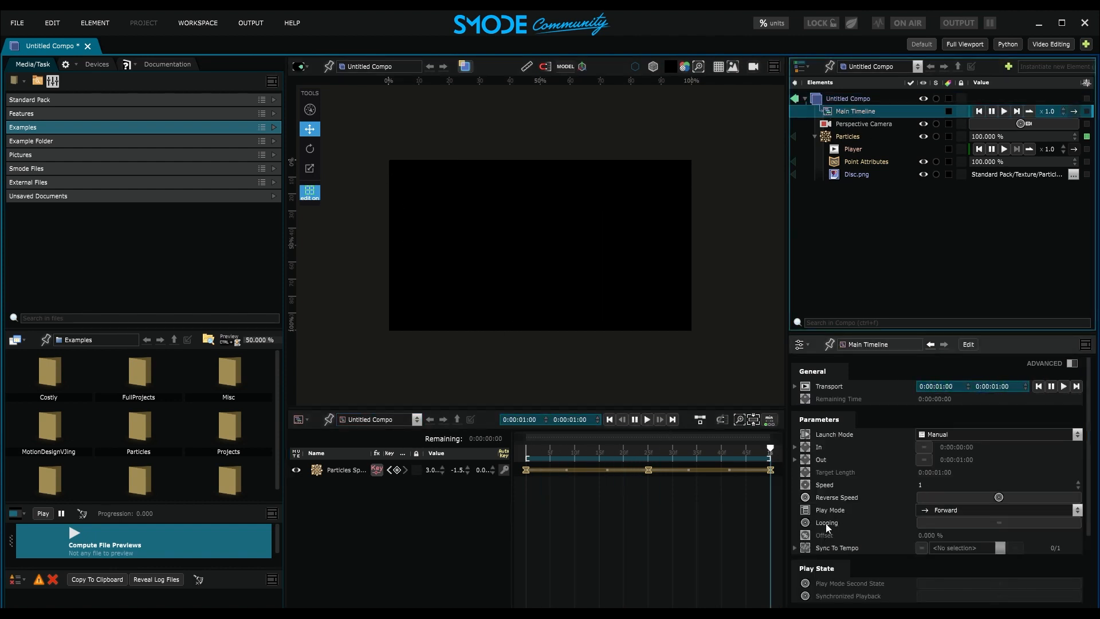
click(930, 523)
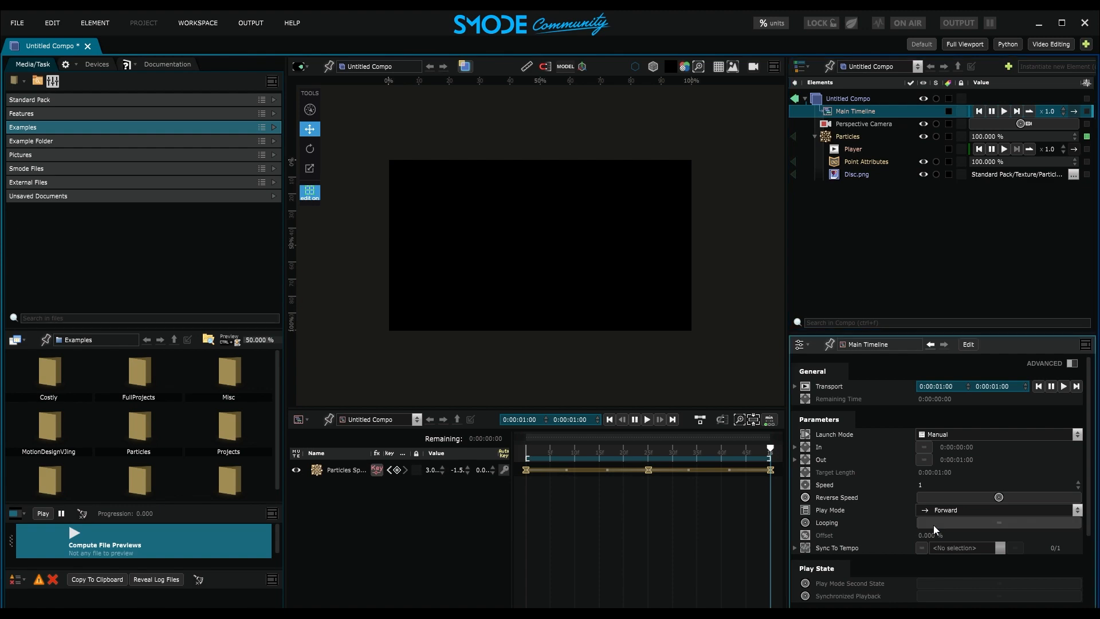
click(1064, 386)
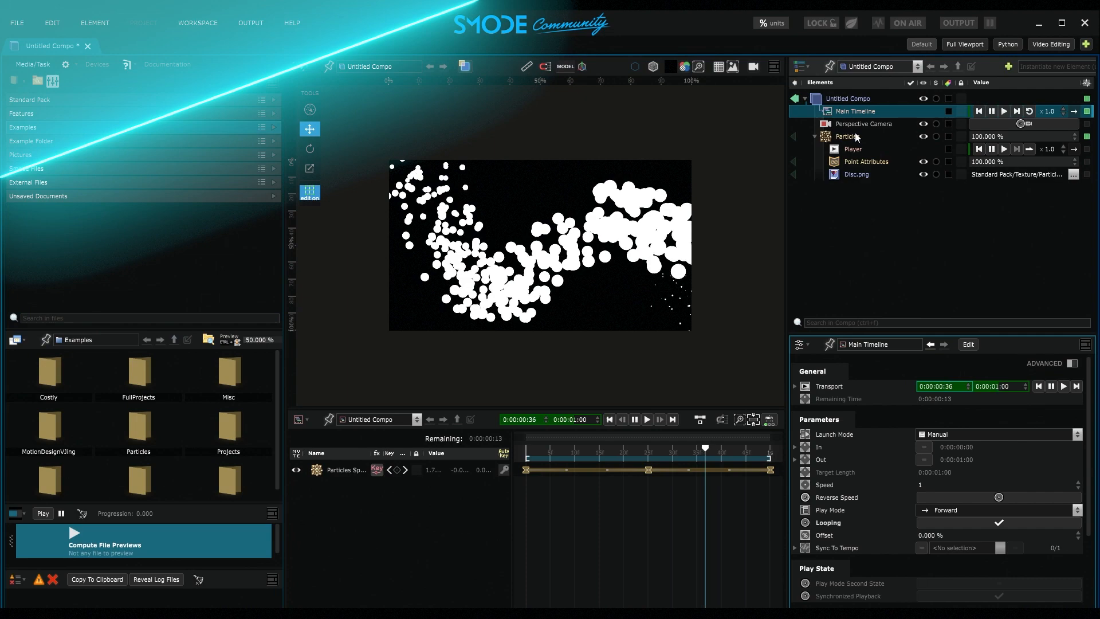
Set the radius of the particles' sphere generator to 0.1 m.
click(848, 136)
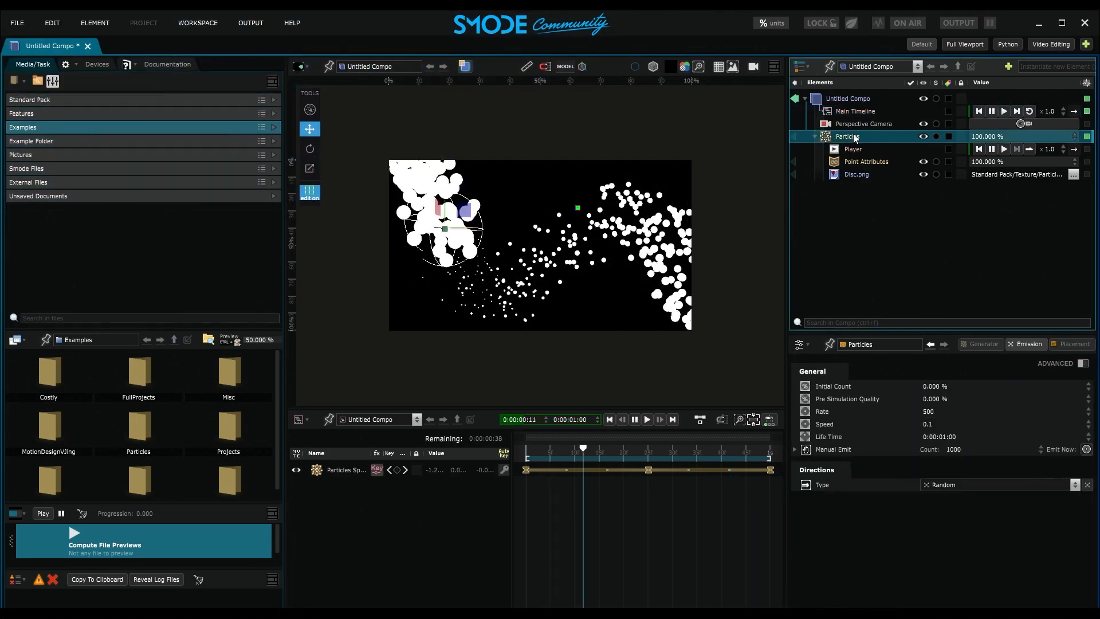
click(979, 344)
click(935, 522)
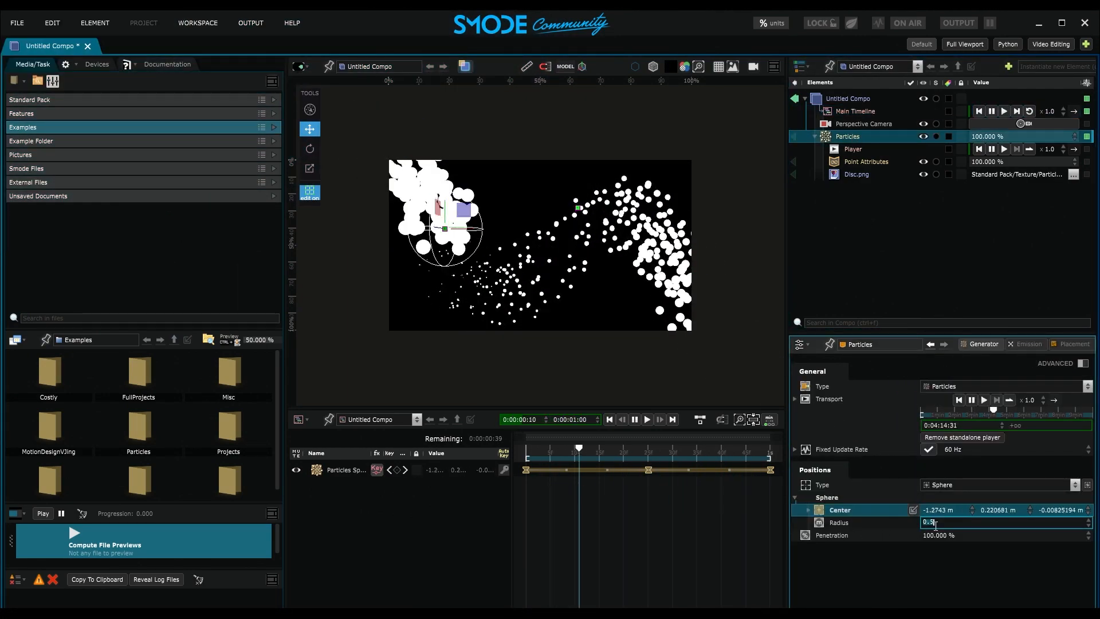
text(0.1)
key(Return)
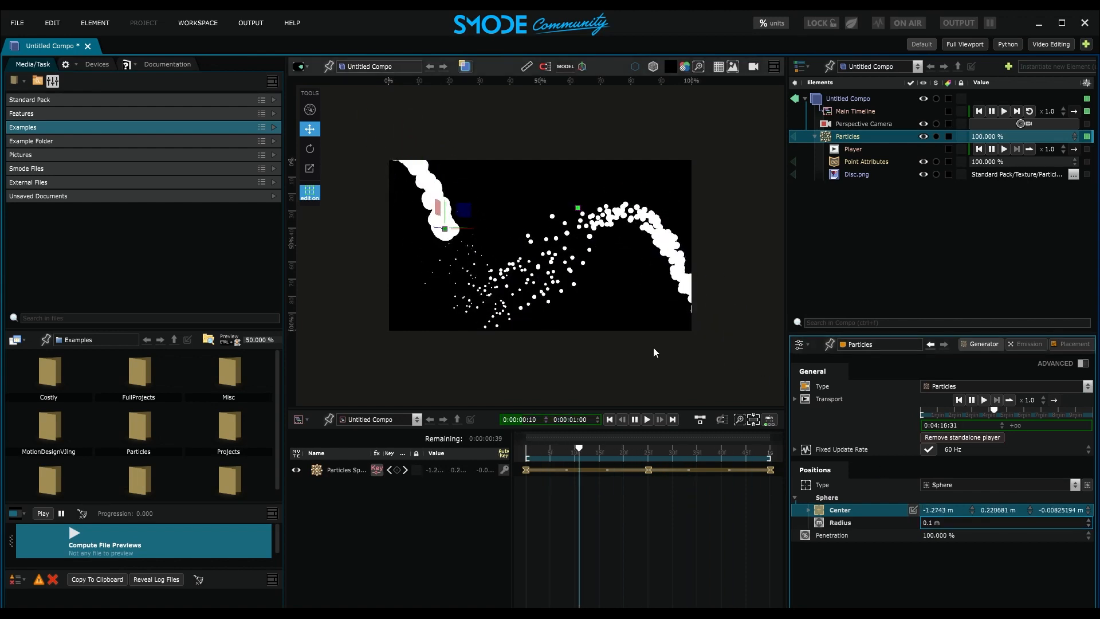
Wrap the Particles layer in its own compo and expand that compo.
click(814, 137)
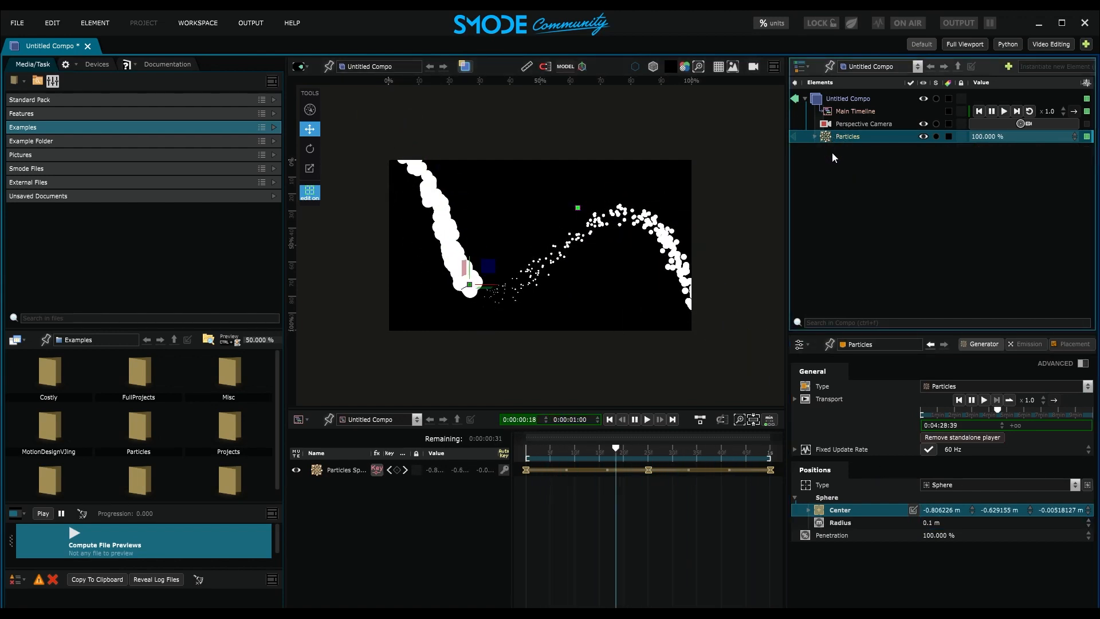
key(ctrl+shift+c)
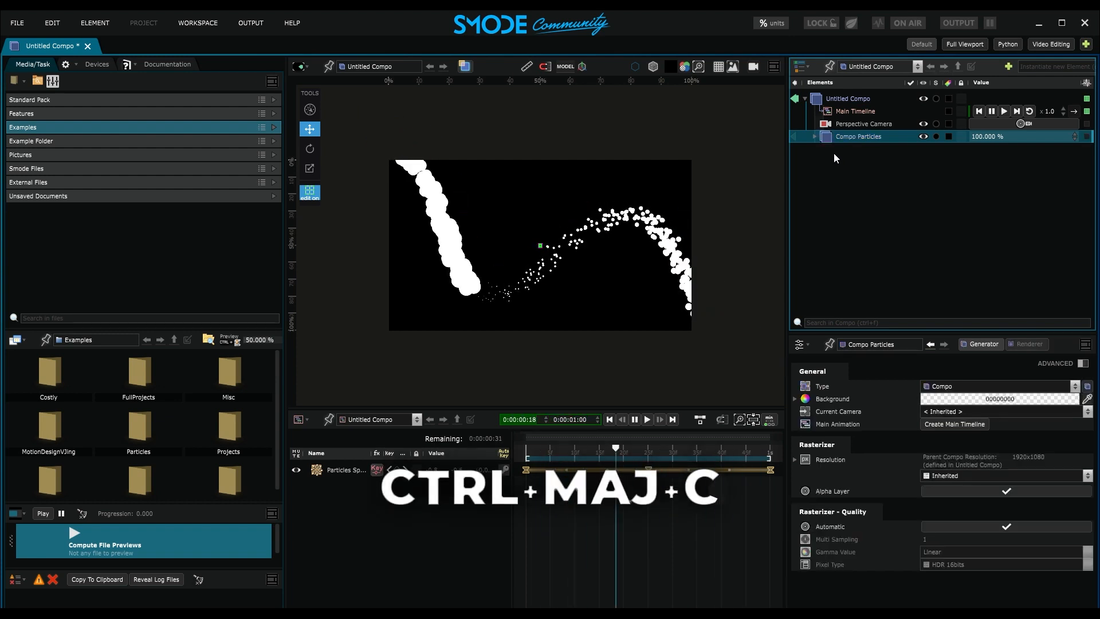
click(814, 136)
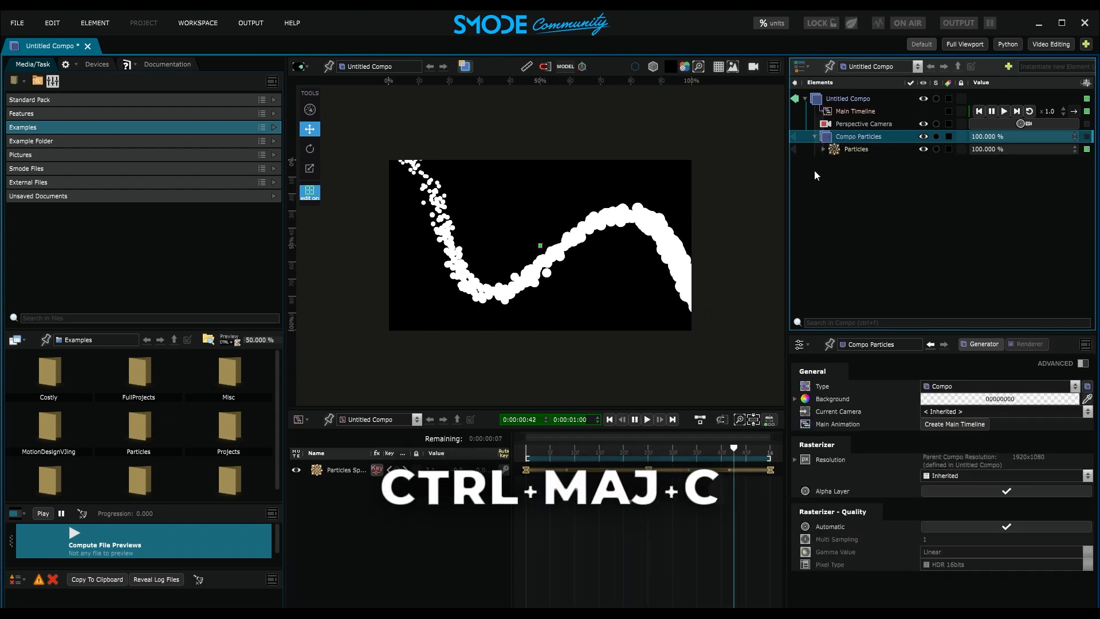
Add a Gaussian Blur modifier to Compo Particles and set its radius to 65 px.
right_click(851, 140)
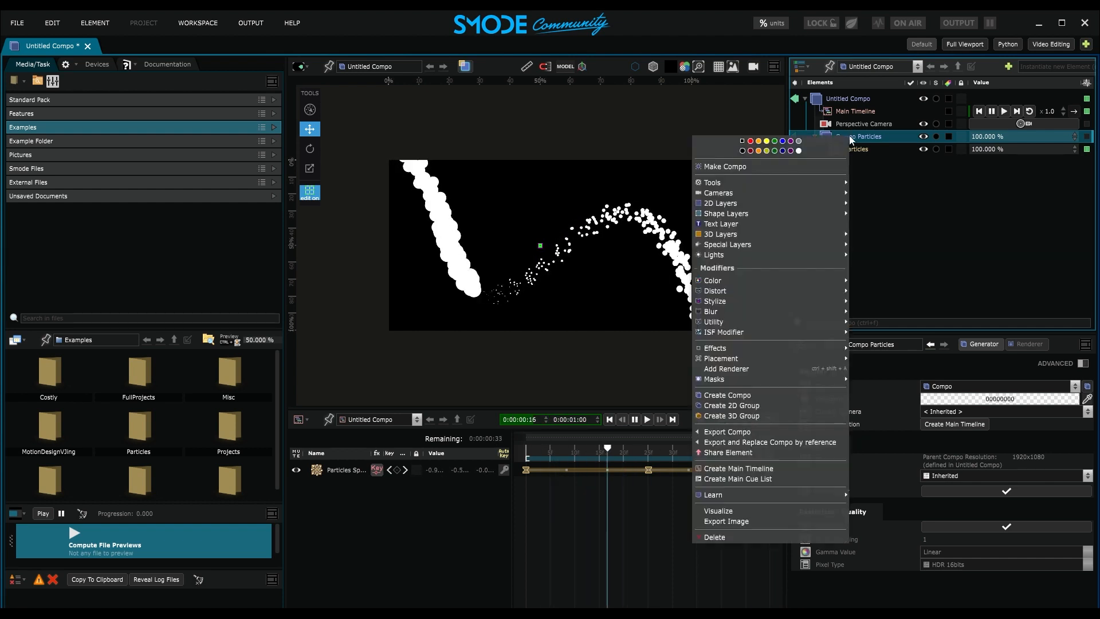
mouse_move(747, 313)
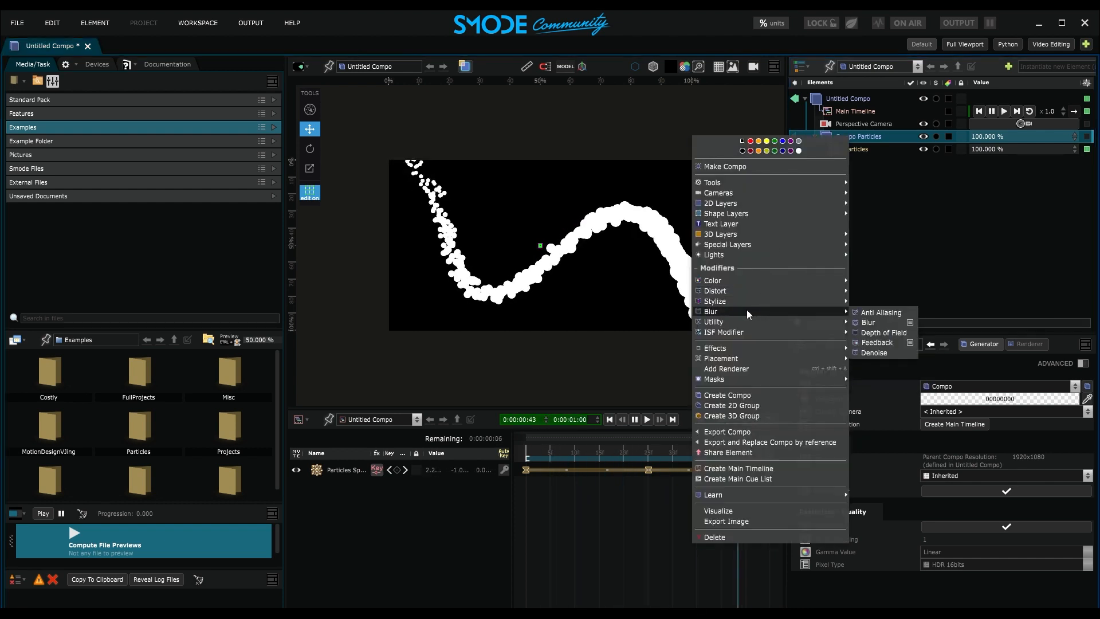
click(868, 323)
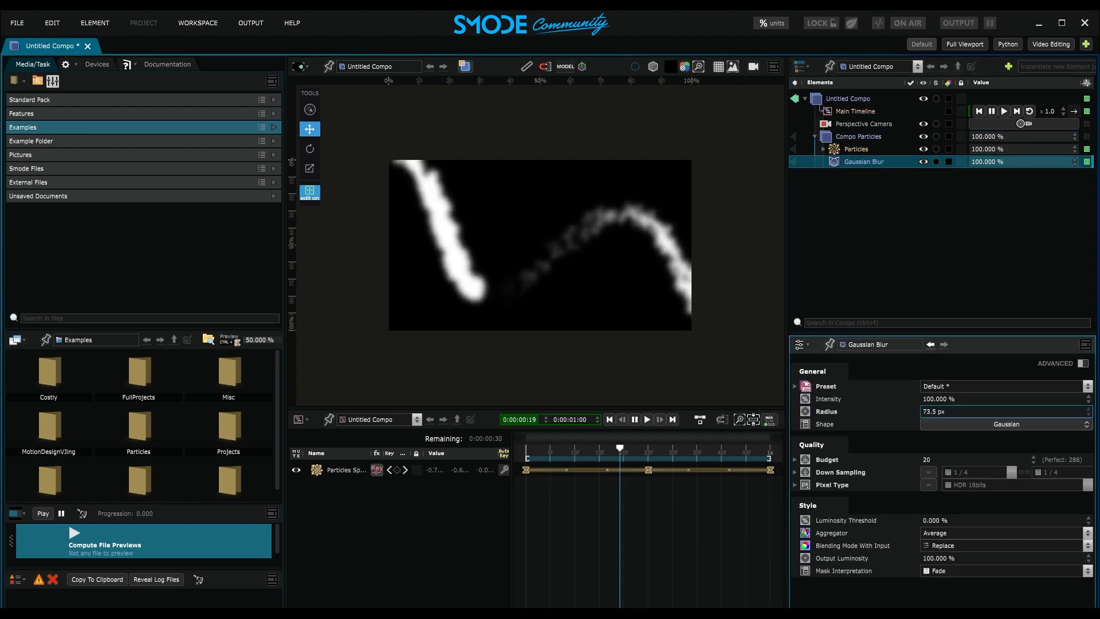
click(831, 252)
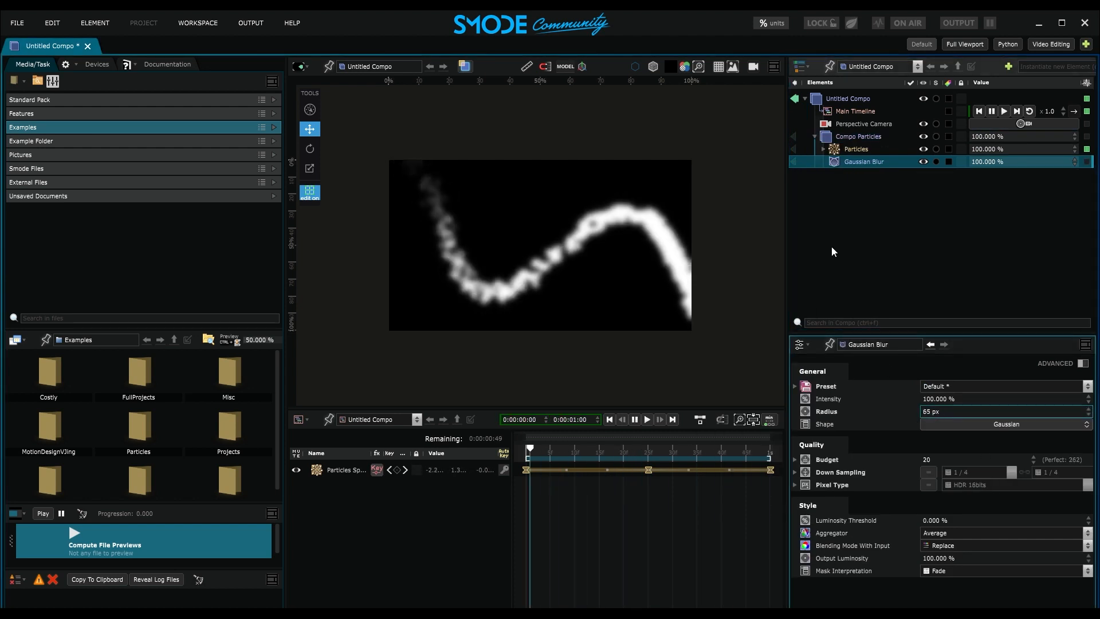
Add a Color Function modifier to Compo Particles after the blur and enable its Alpha channel.
right_click(848, 141)
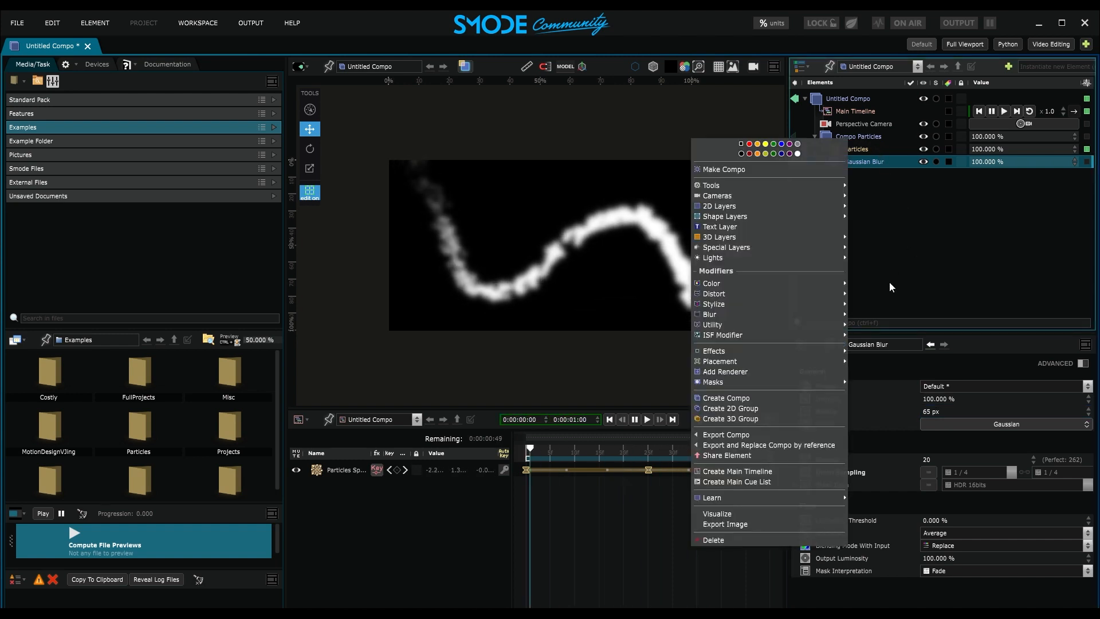
mouse_move(820, 287)
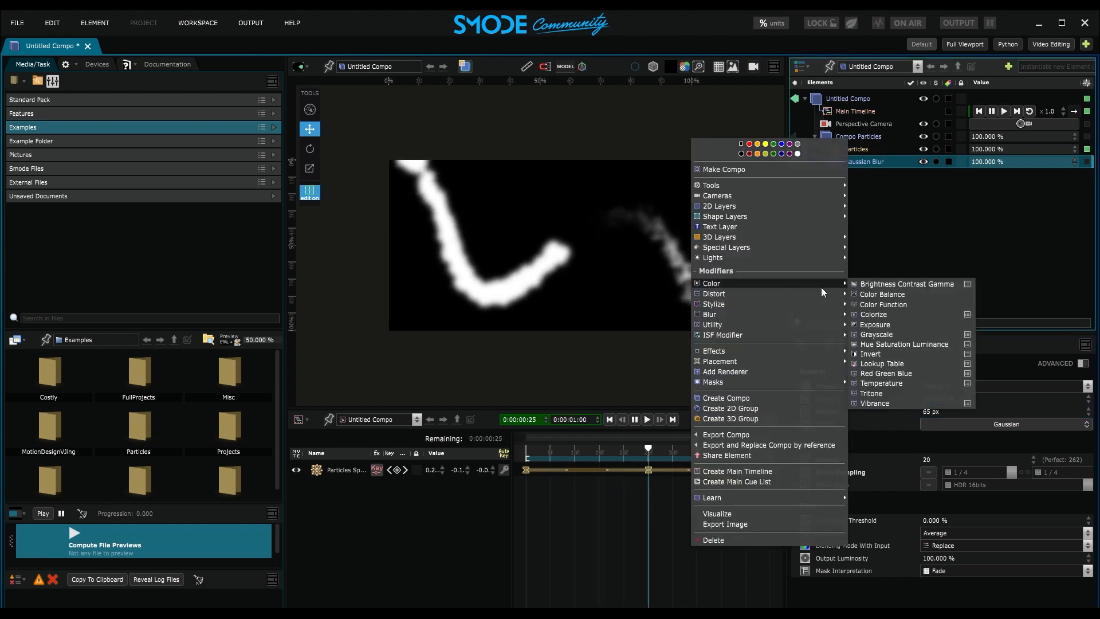
click(883, 304)
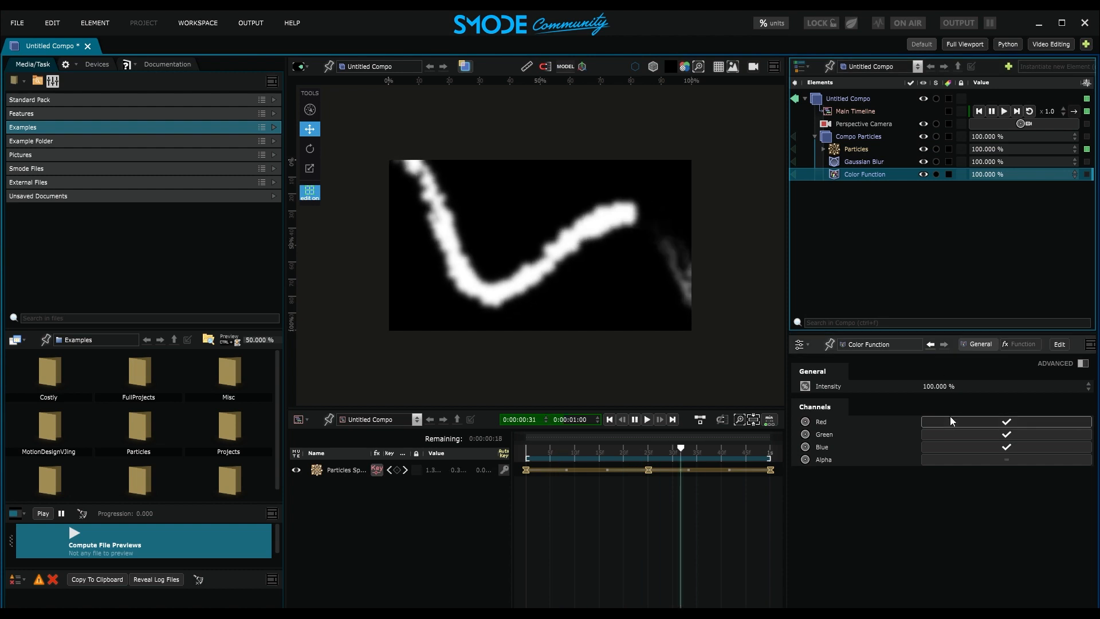
click(961, 461)
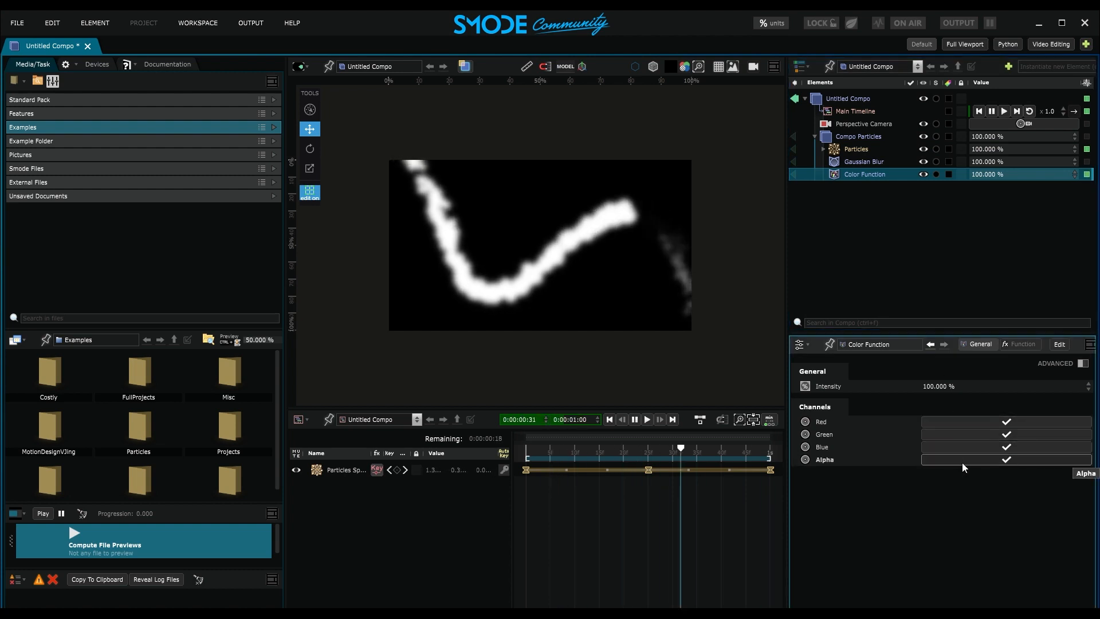
Set the Color Function's function type to Parametric and its shape to Square.
click(1018, 345)
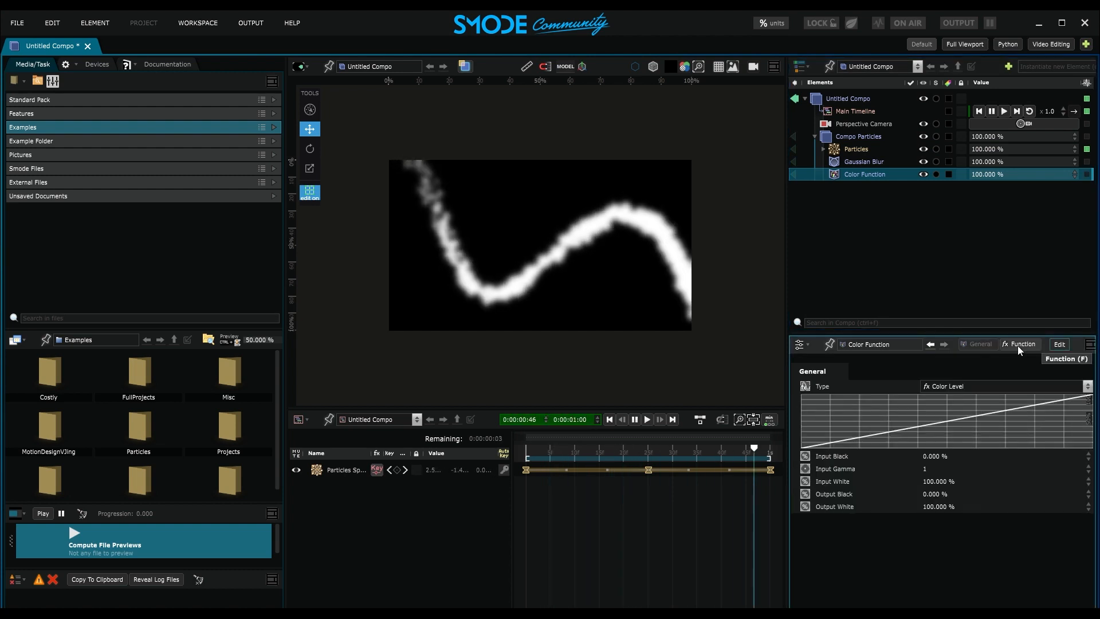
click(946, 387)
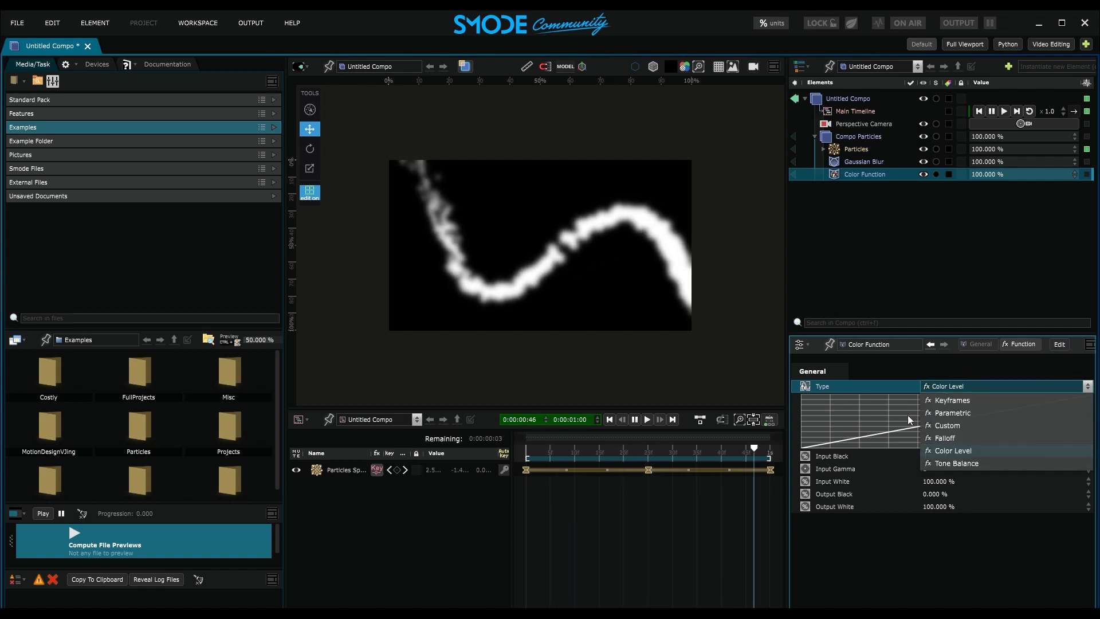
click(930, 413)
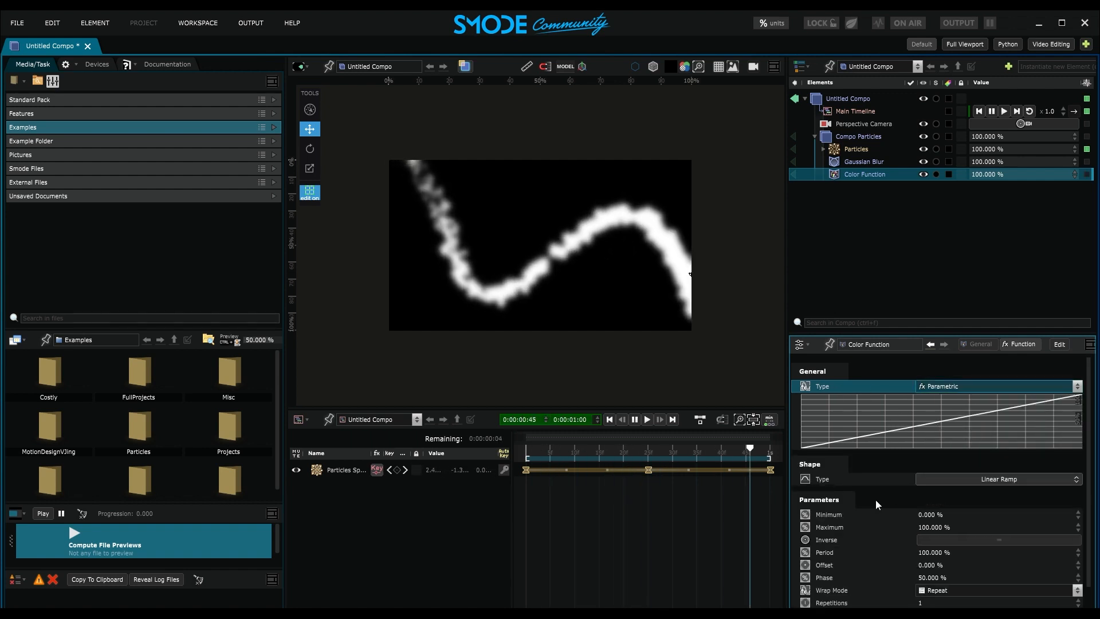
click(959, 483)
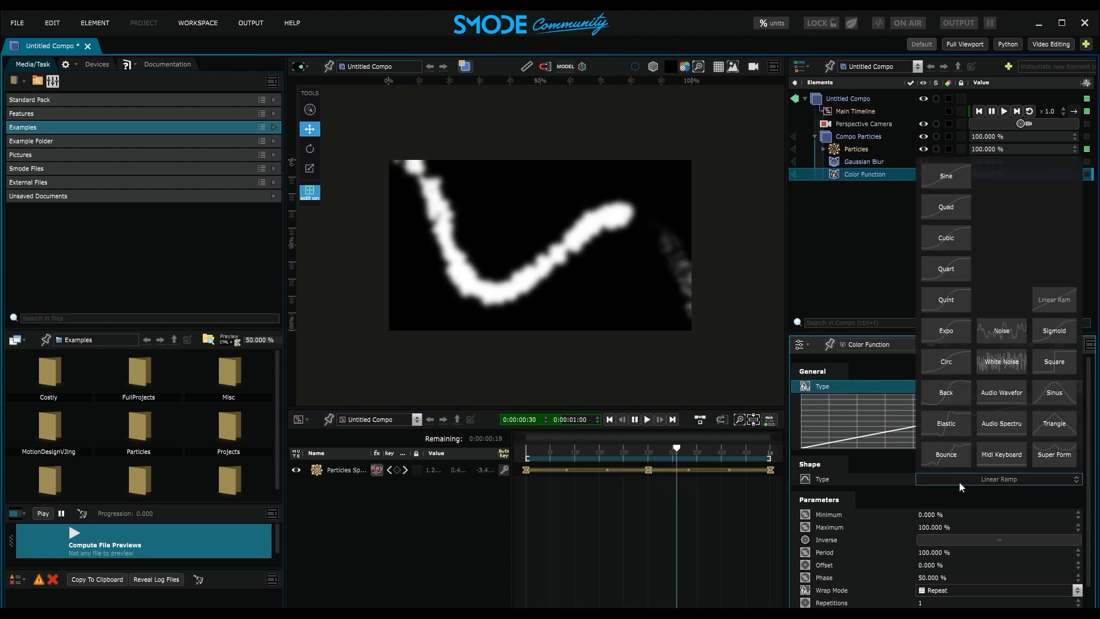
click(1063, 364)
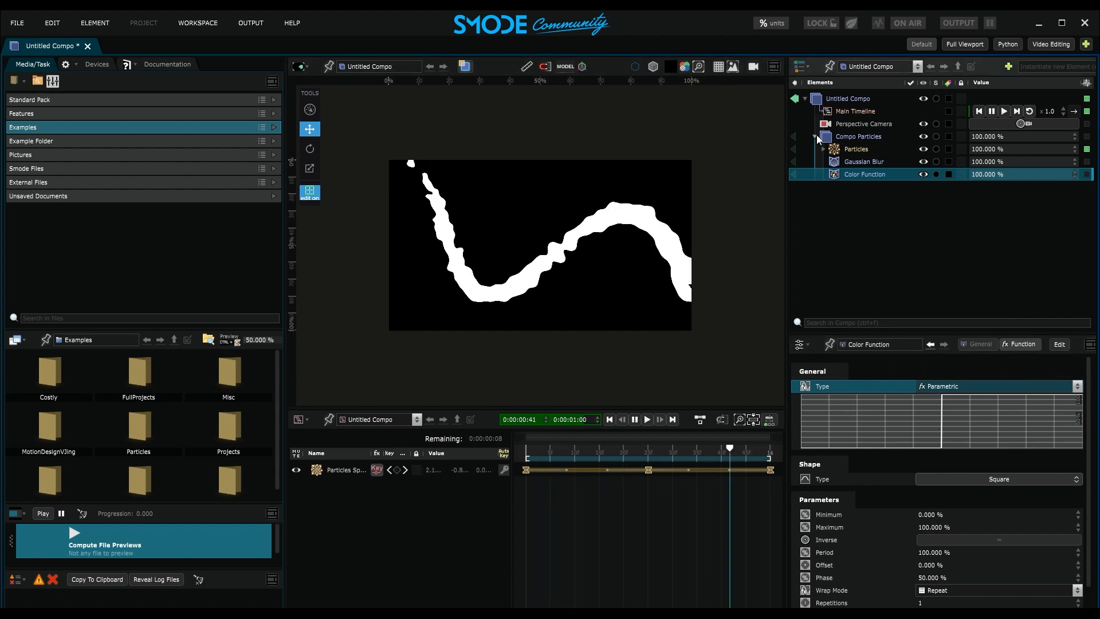
Add a Gradient 2D layer and move it between the Perspective Camera and Compo Particles in the element tree.
right_click(827, 214)
mouse_move(809, 267)
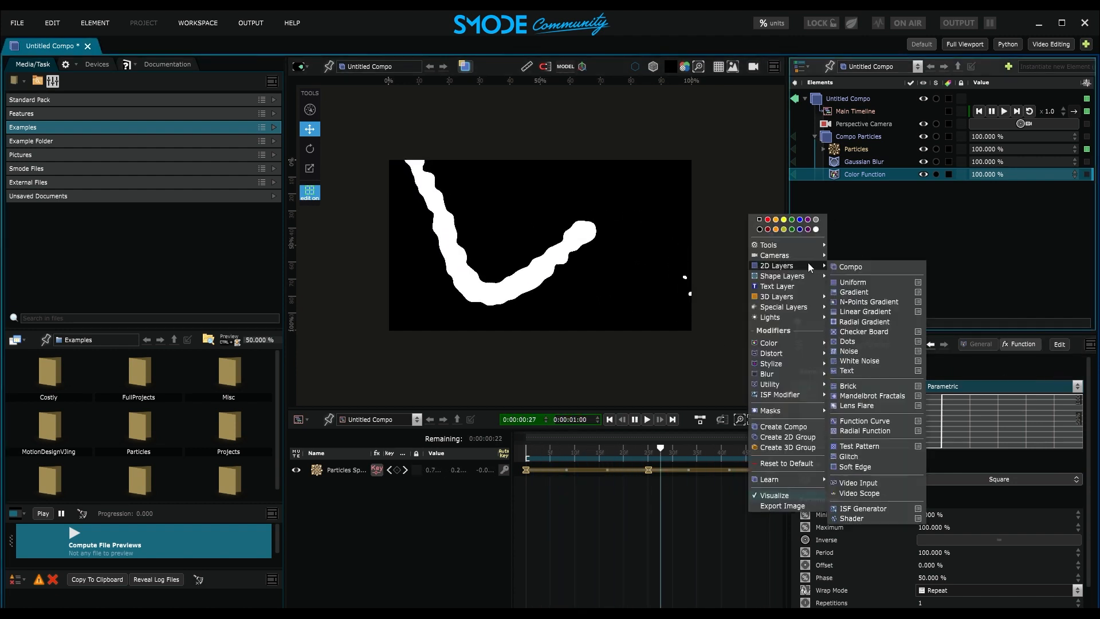
click(862, 293)
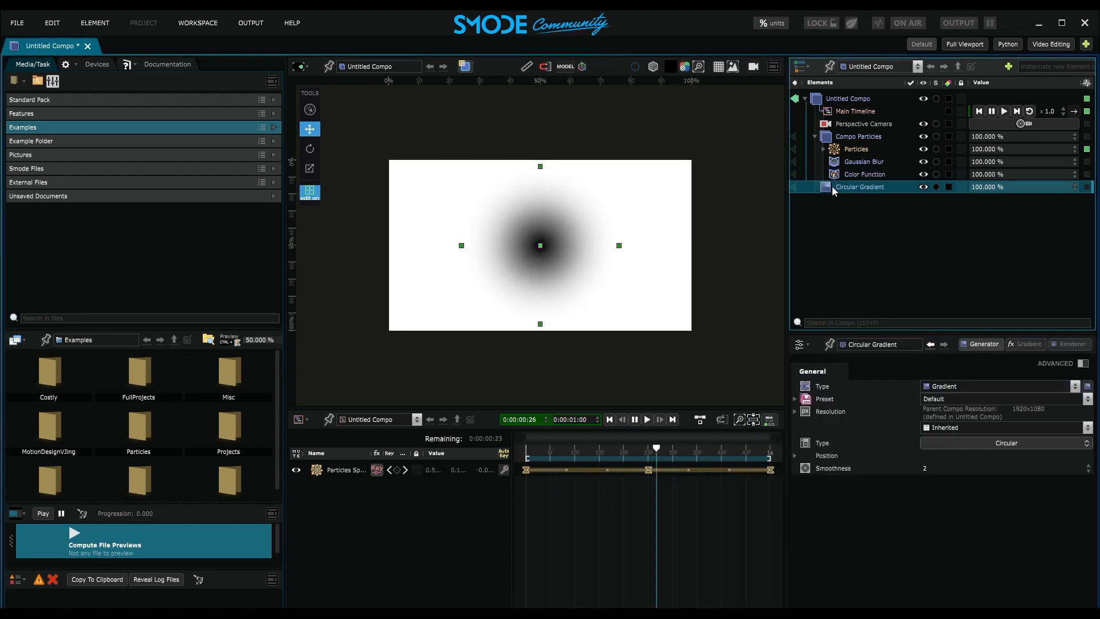
drag(831, 186, 829, 130)
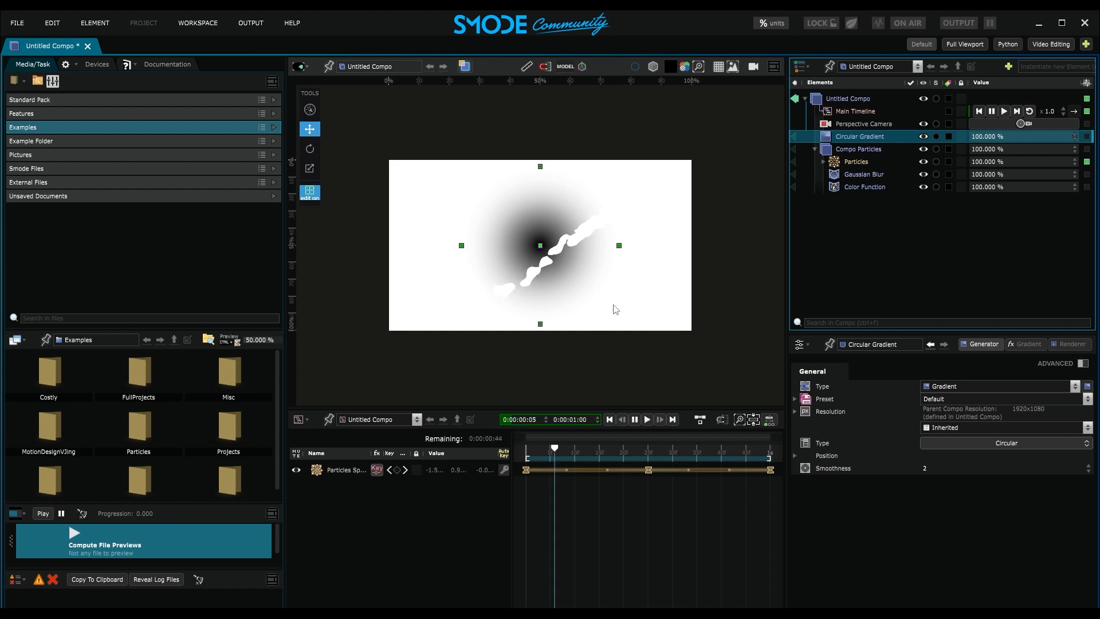
Change the gradient layer's type to Linear and stretch it diagonally so it ends just beyond the canvas's lower-right corner.
click(996, 442)
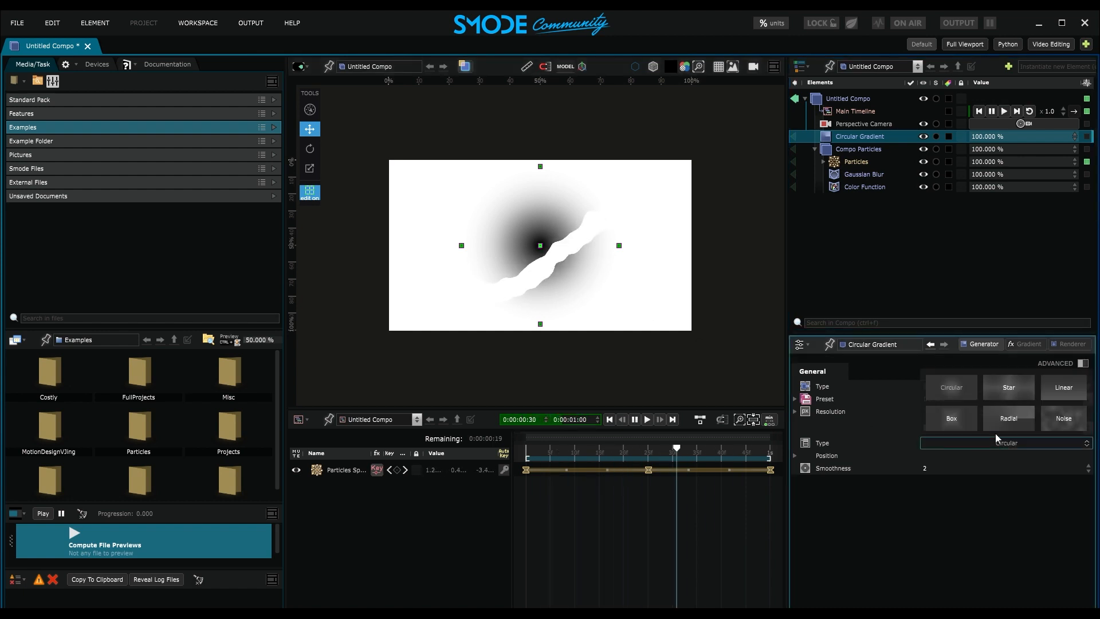
click(1063, 388)
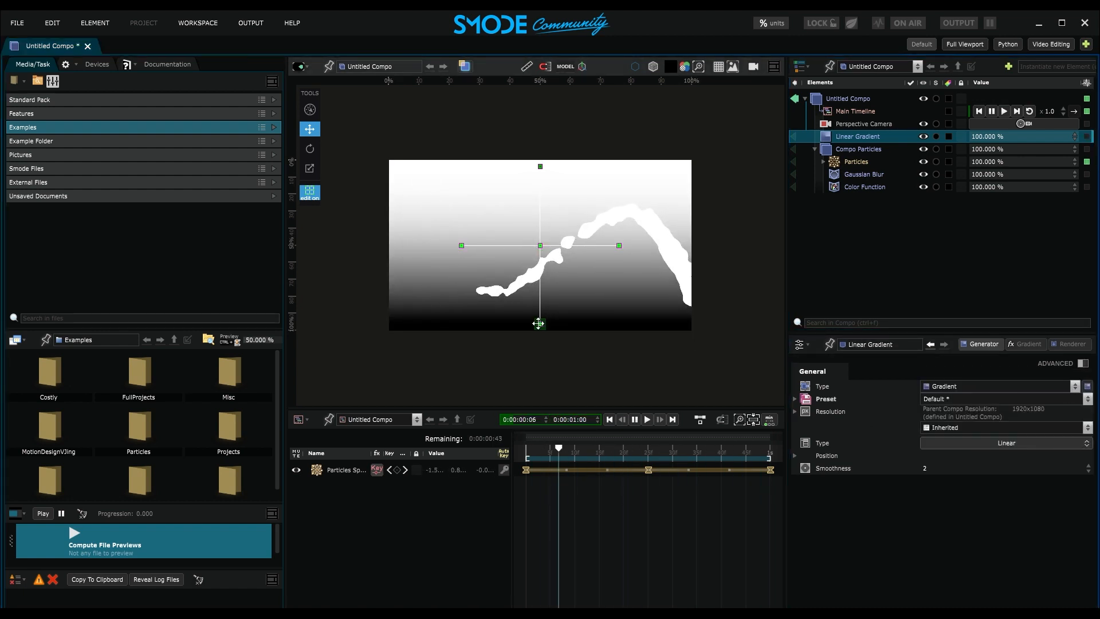
drag(539, 323, 715, 337)
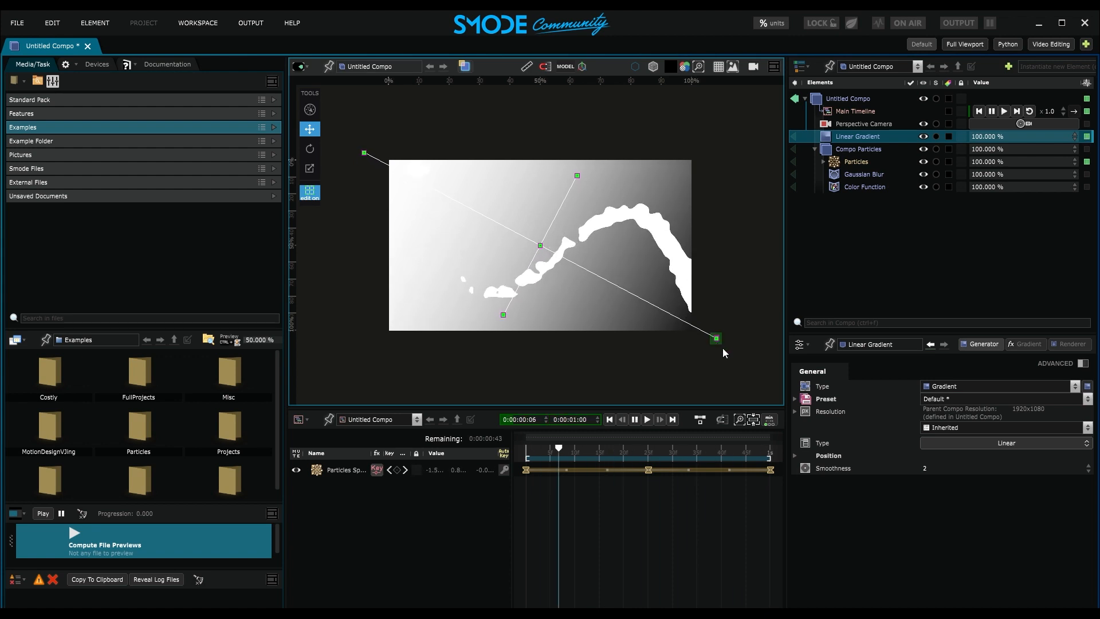
Set the linear gradient's begin color to red C30000FF and its end color to pink FF54FFFF.
click(1022, 349)
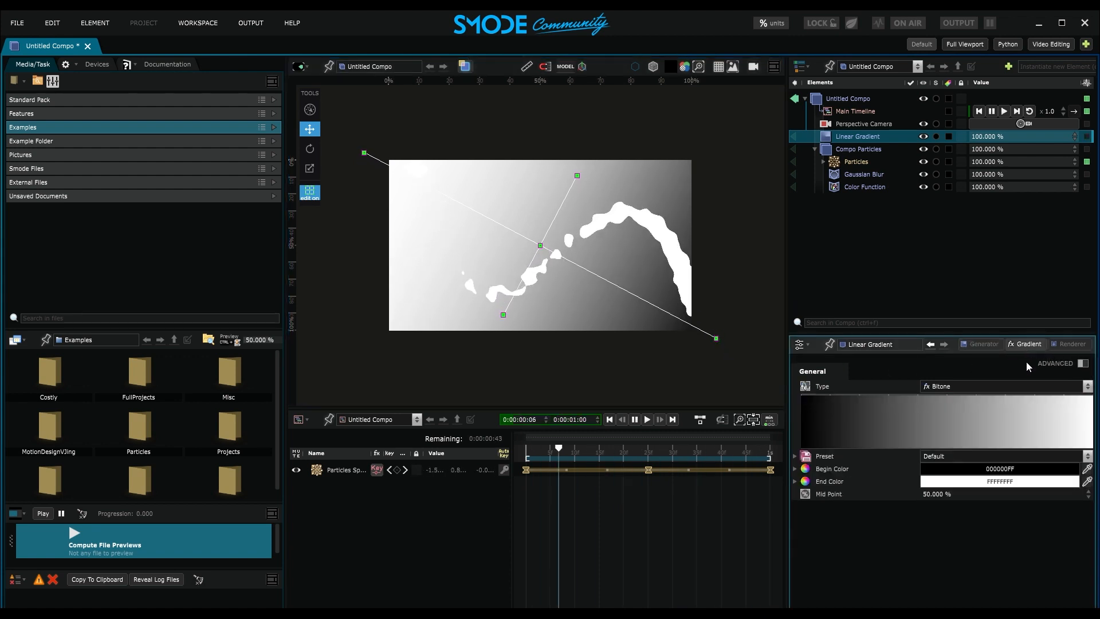
click(982, 471)
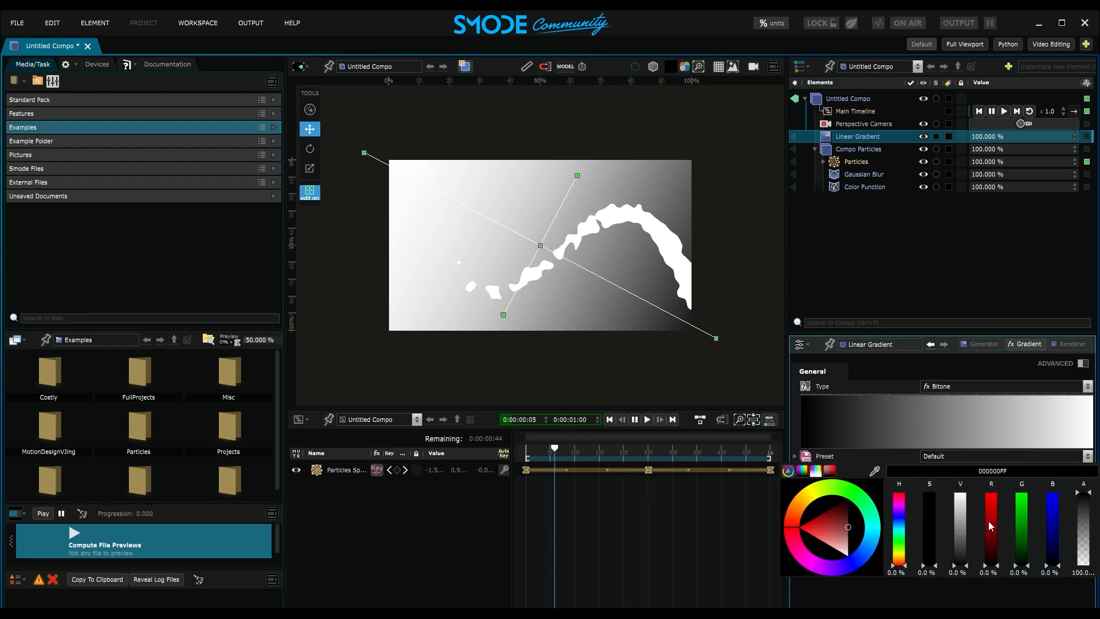
drag(991, 526, 991, 510)
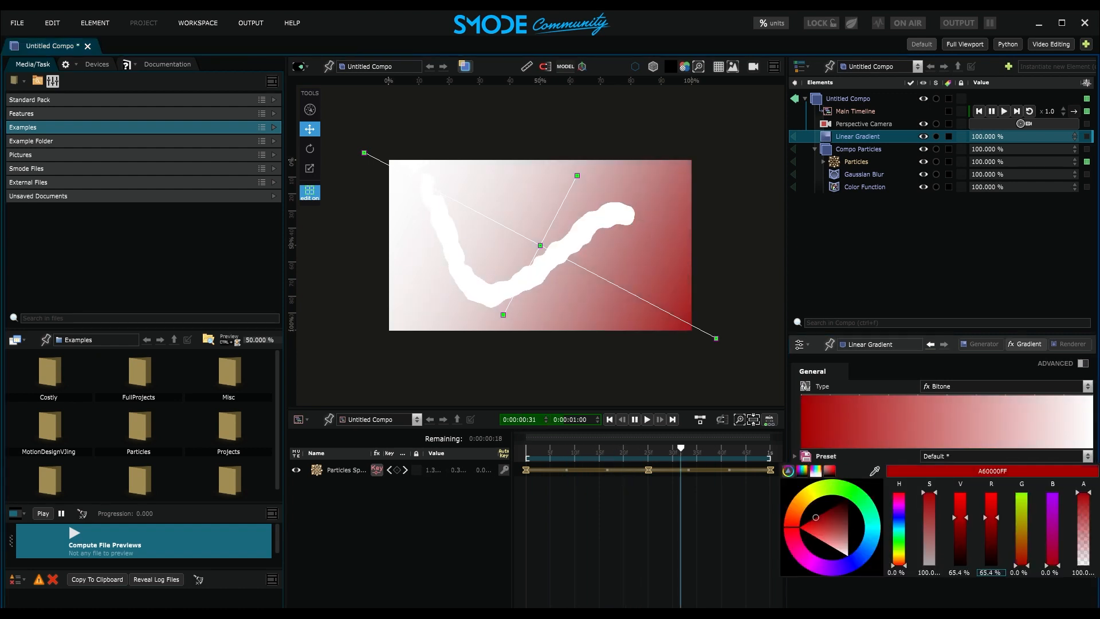
click(891, 389)
click(986, 481)
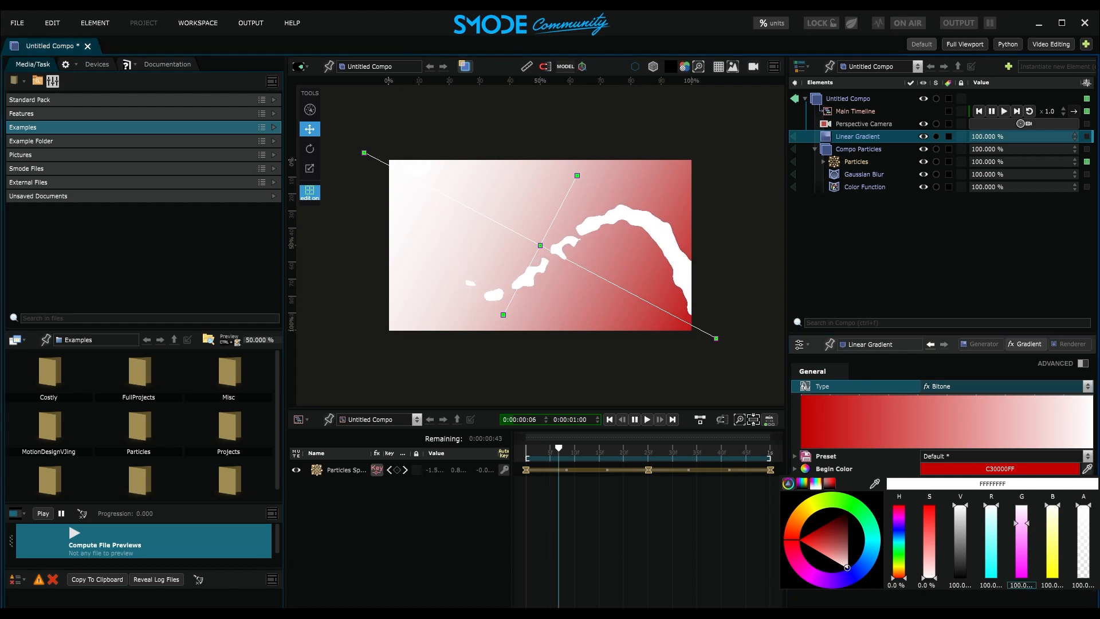
drag(1022, 507, 1021, 556)
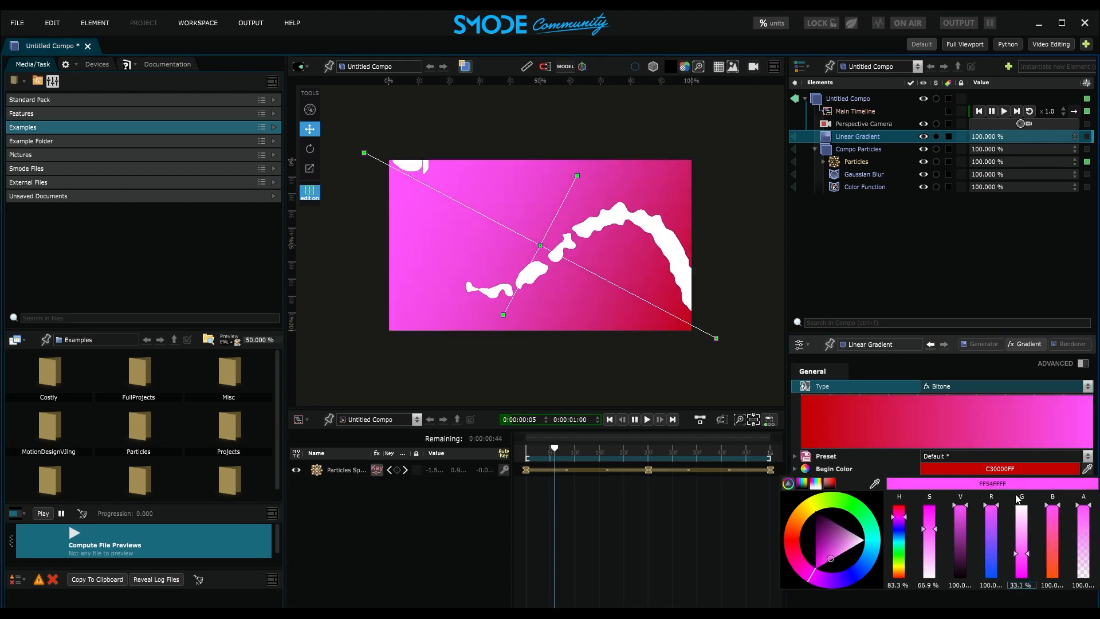
click(936, 283)
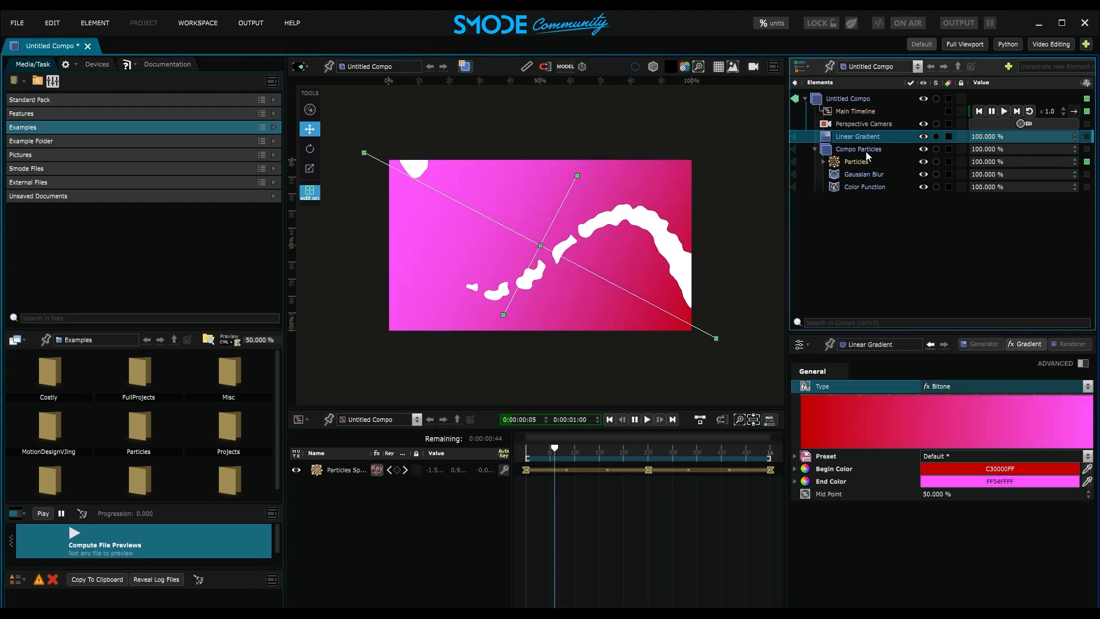
Change the renderer blending mode of Compo Particles so the gradient shows only inside the particle trail, then deselect the layer.
click(877, 150)
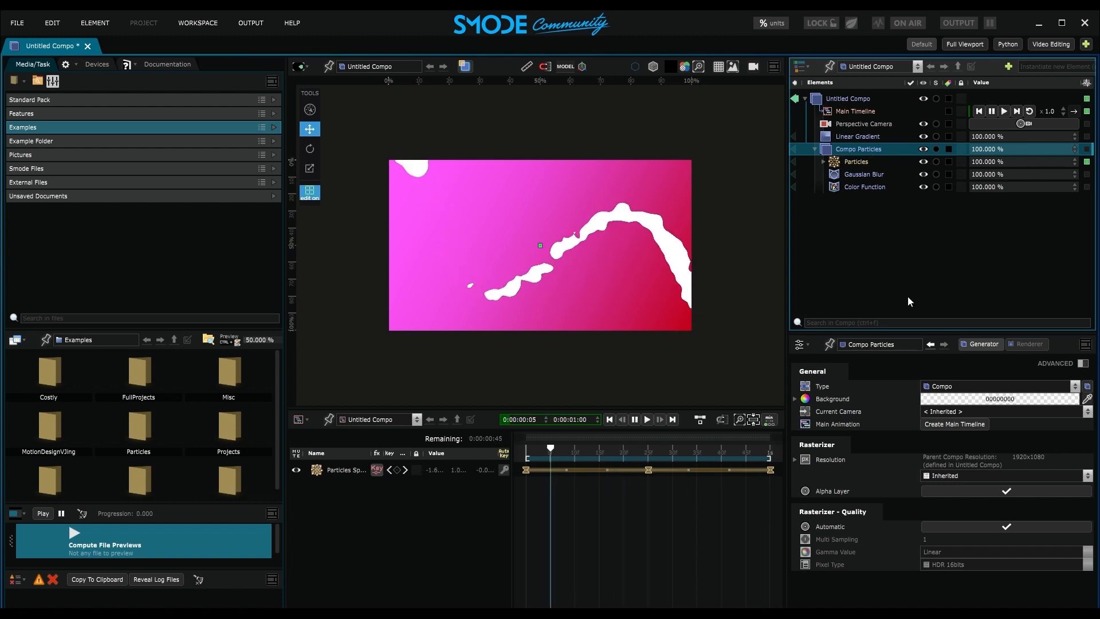
click(1029, 345)
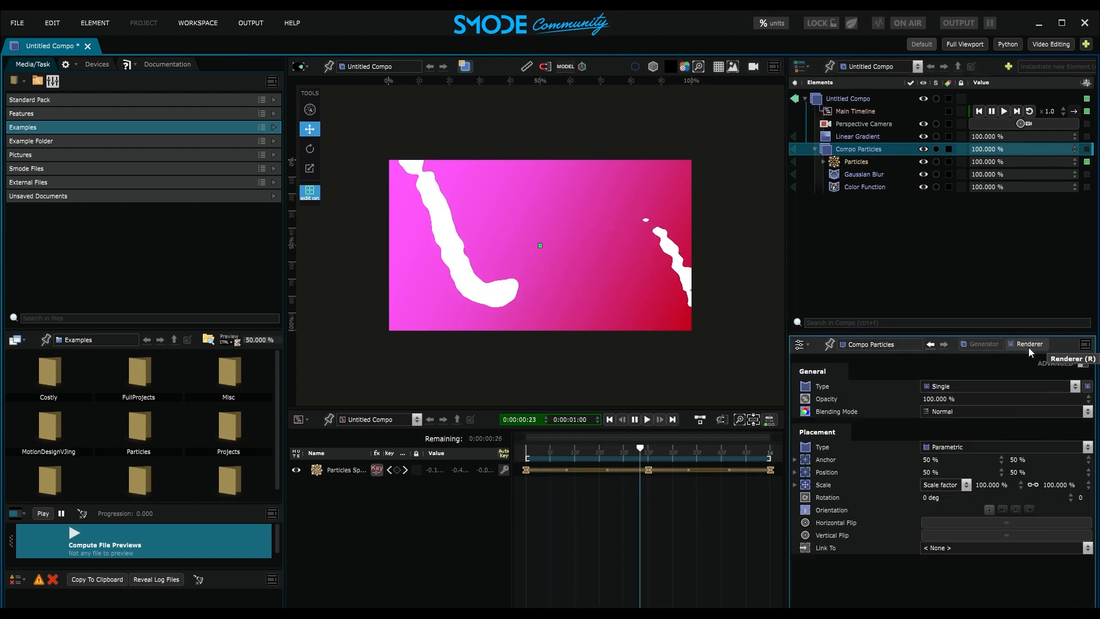
click(936, 412)
click(947, 397)
click(721, 362)
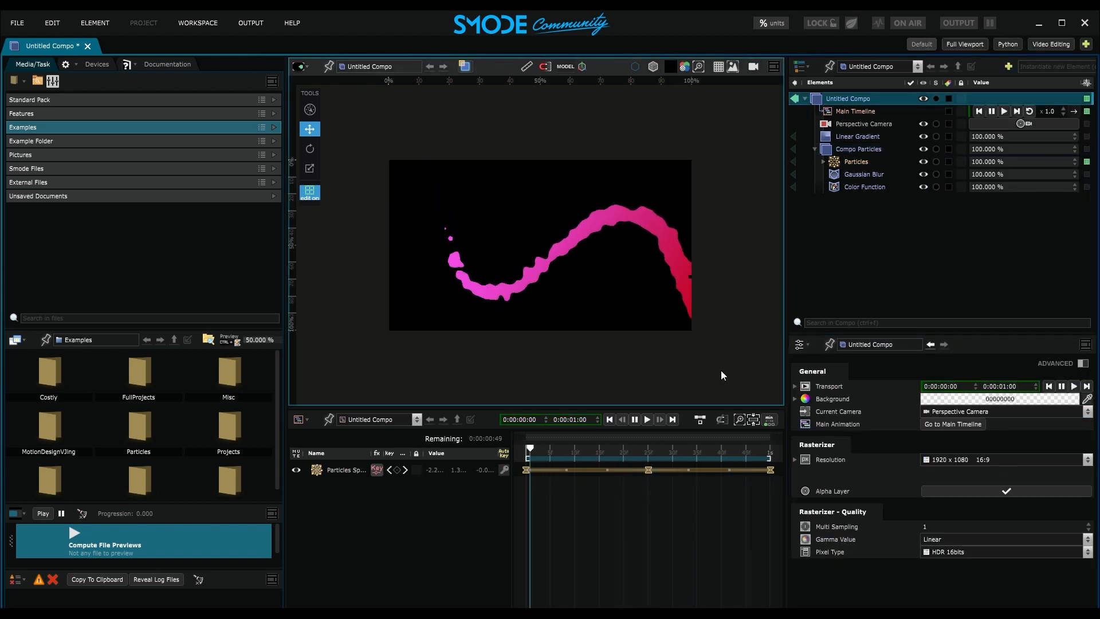